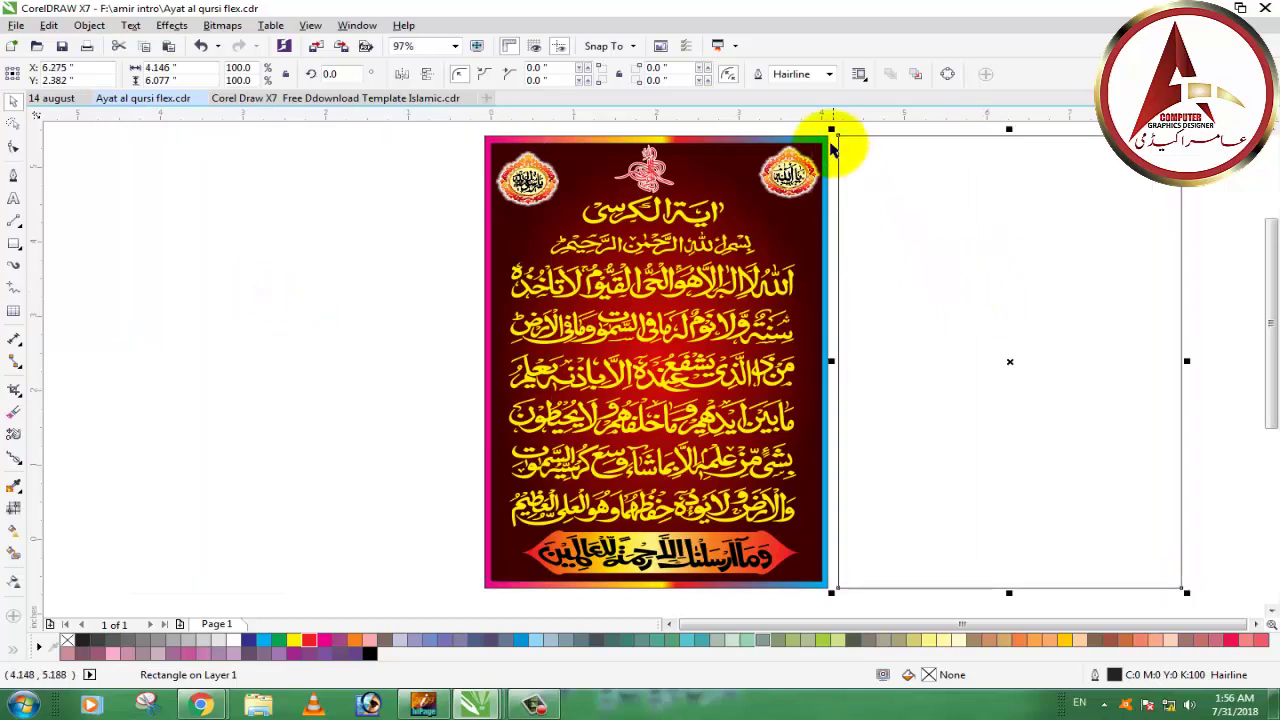
{"action": "left_click_drag", "start_coordinate": [829, 129], "coordinate": [480, 149]}
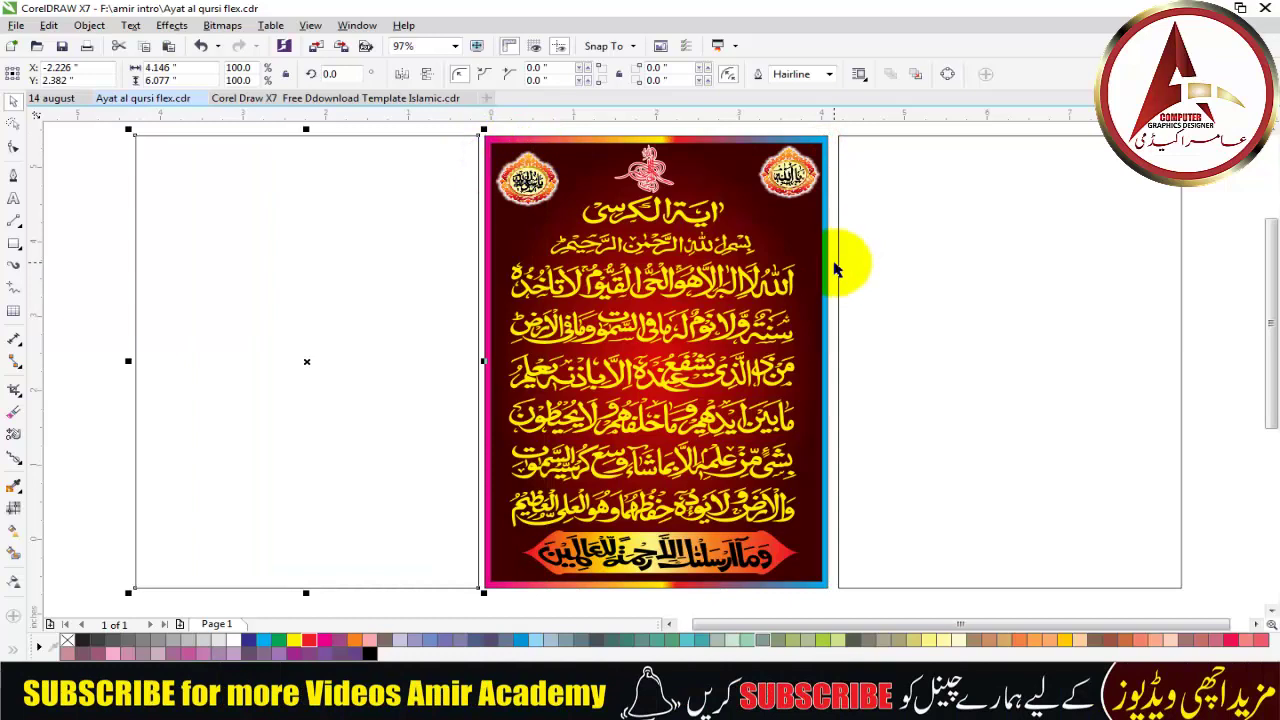
{"action": "key", "text": "Delete"}
{"action": "left_click_drag", "start_coordinate": [829, 148], "coordinate": [890, 183]}
{"action": "key", "text": "Delete"}
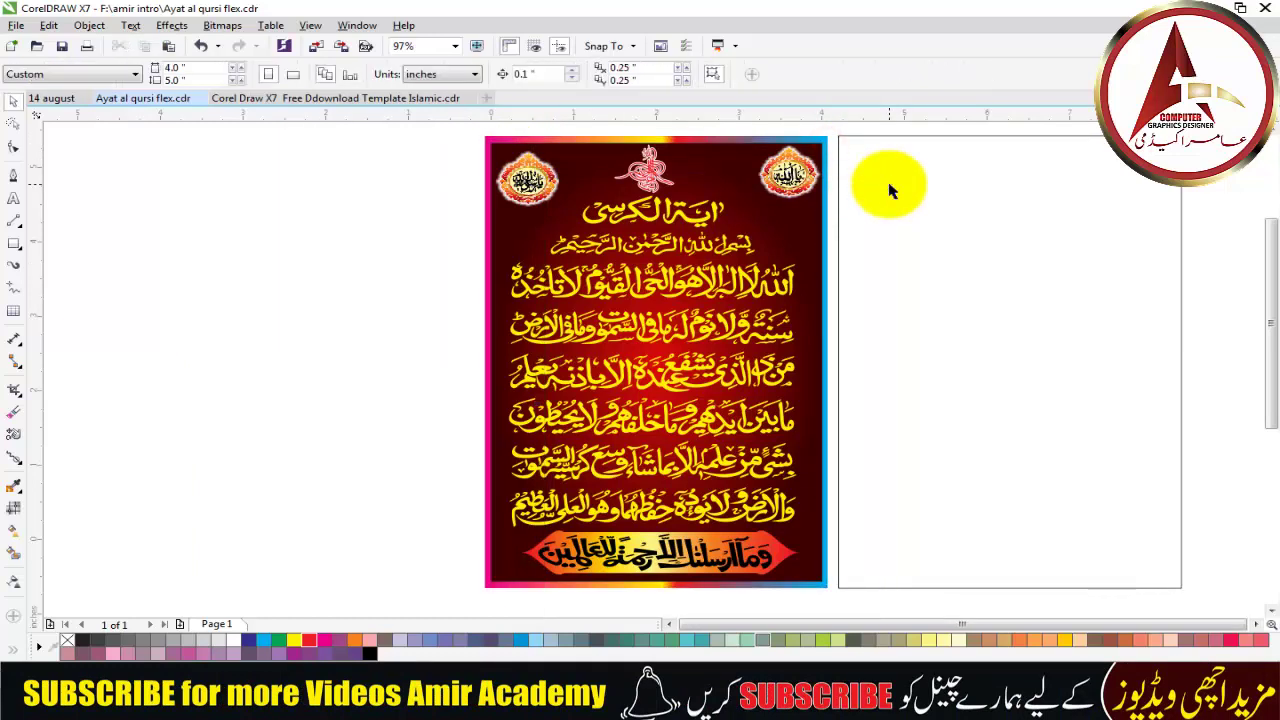
Place a copy of the poster's multicolour gradient background rectangle in the empty space left of the poster.
{"action": "left_click", "coordinate": [746, 173]}
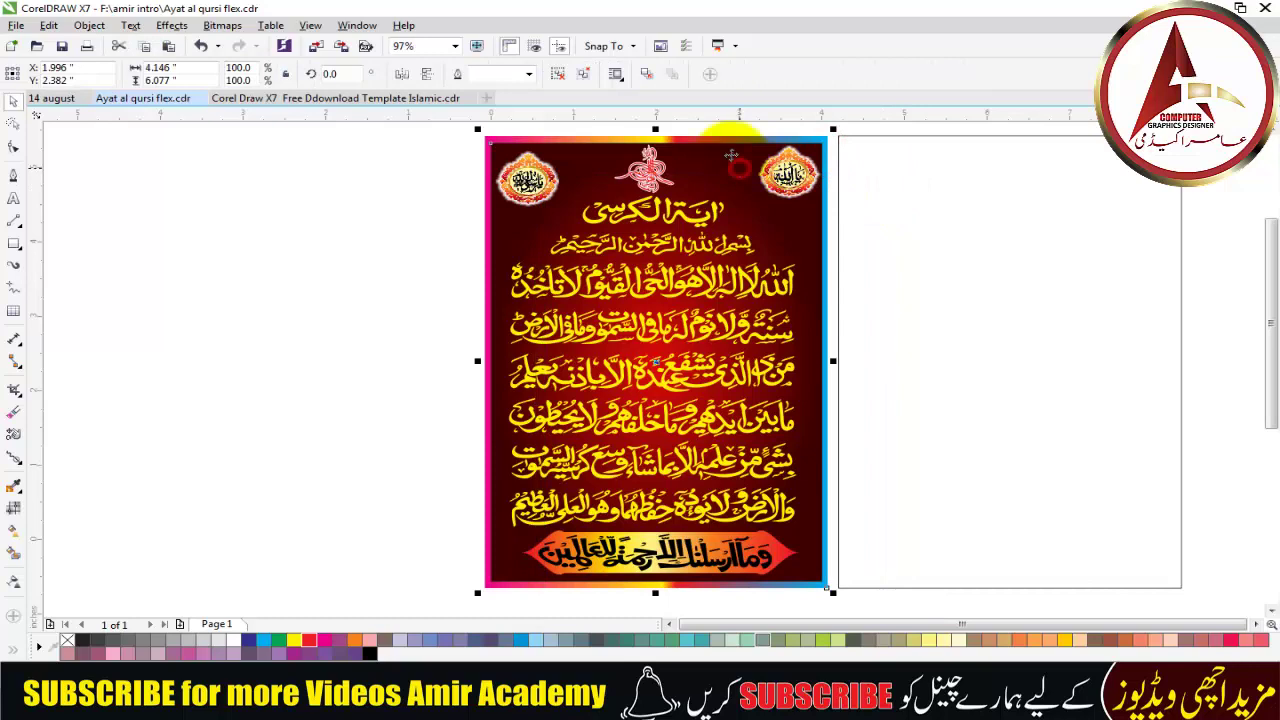
{"action": "left_click", "coordinate": [432, 150]}
{"action": "left_click_drag", "start_coordinate": [823, 148], "coordinate": [466, 162]}
{"action": "left_click", "coordinate": [960, 258]}
{"action": "left_click", "coordinate": [232, 333]}
{"action": "left_click", "coordinate": [83, 251]}
Apply a horizontal linear fountain fill across the empty rectangle right of the poster and add a colour stop at 54%.
{"action": "left_click", "coordinate": [1024, 283]}
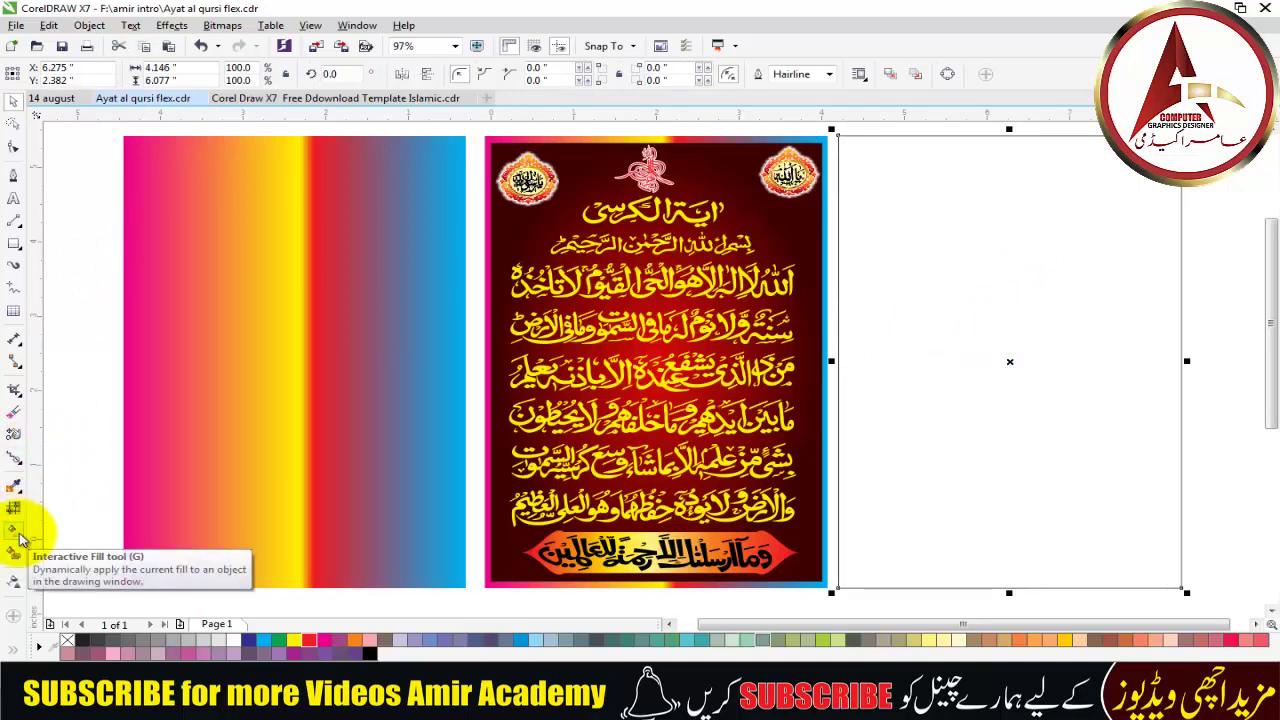
{"action": "left_click", "coordinate": [17, 535]}
{"action": "left_click_drag", "start_coordinate": [839, 387], "coordinate": [1176, 380]}
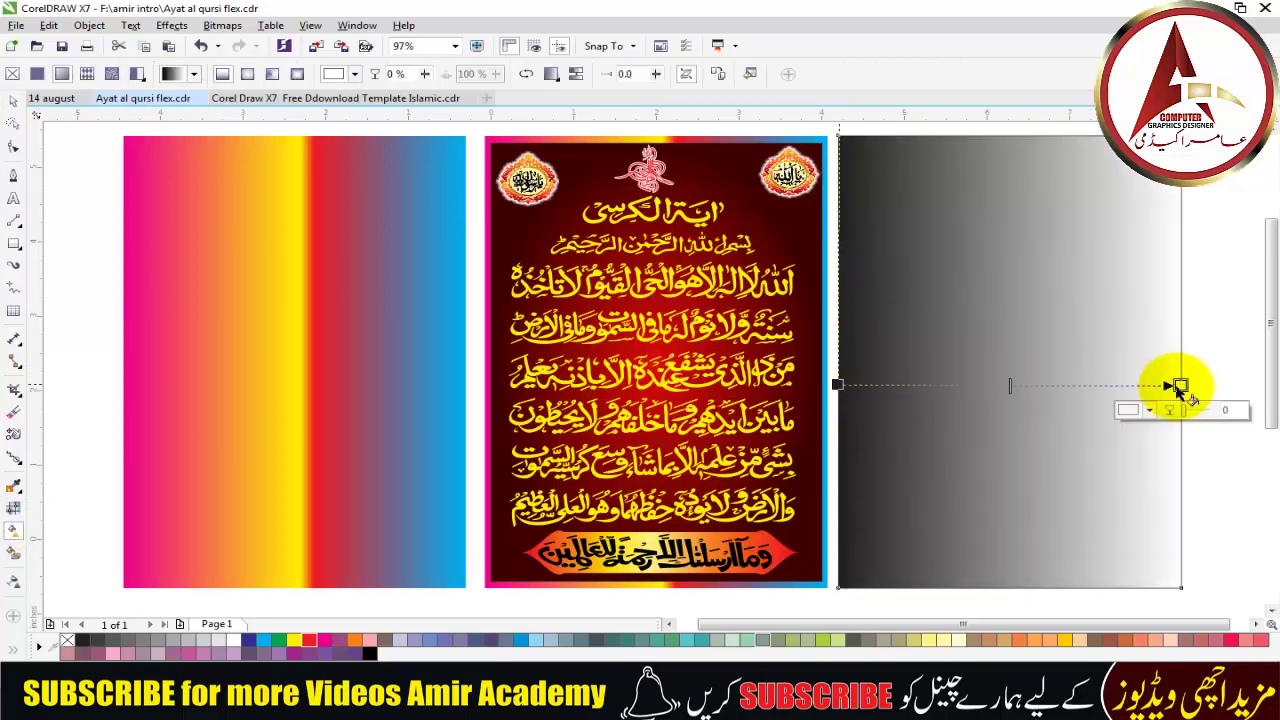
{"action": "double_click", "coordinate": [997, 385]}
{"action": "left_click_drag", "start_coordinate": [998, 385], "coordinate": [1024, 386]}
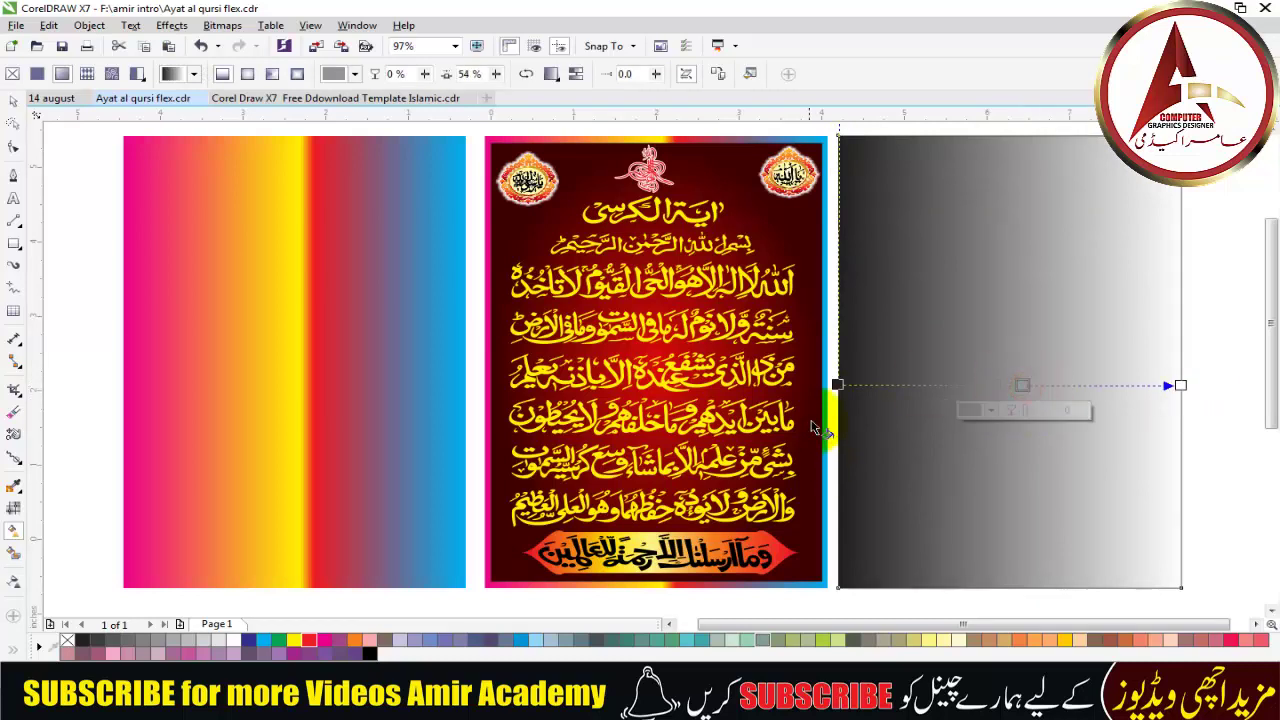
Colour the gradient stops magenta at the start, yellow at 46%, red at 54% and cyan at the end.
{"action": "left_click_drag", "start_coordinate": [323, 640], "coordinate": [838, 386]}
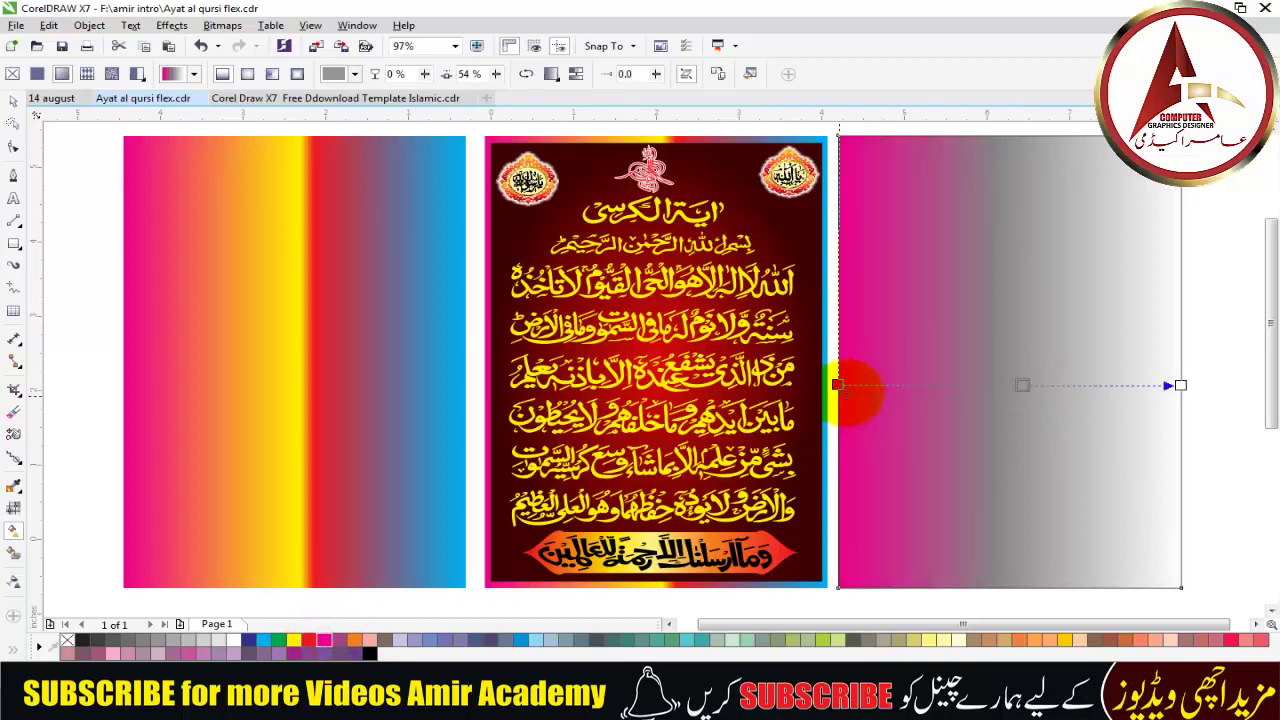
{"action": "left_click_drag", "start_coordinate": [294, 640], "coordinate": [997, 385]}
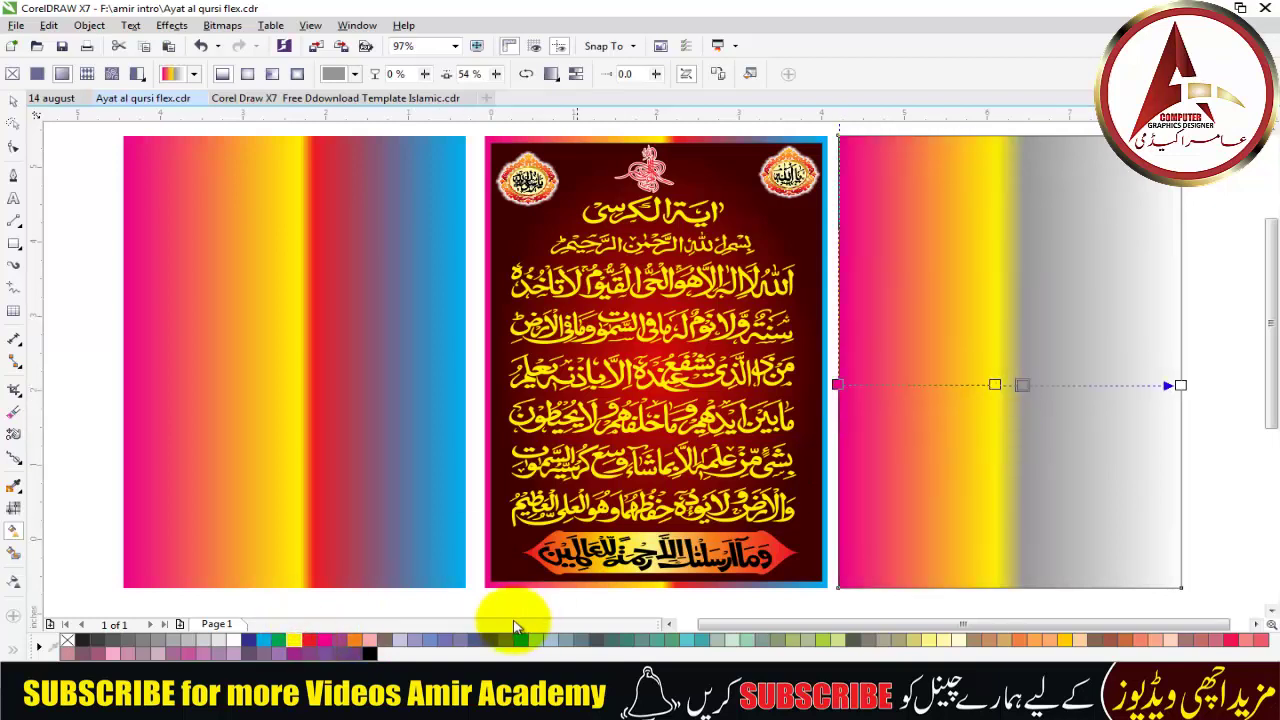
{"action": "left_click_drag", "start_coordinate": [309, 641], "coordinate": [1045, 386]}
{"action": "left_click_drag", "start_coordinate": [265, 640], "coordinate": [1180, 385]}
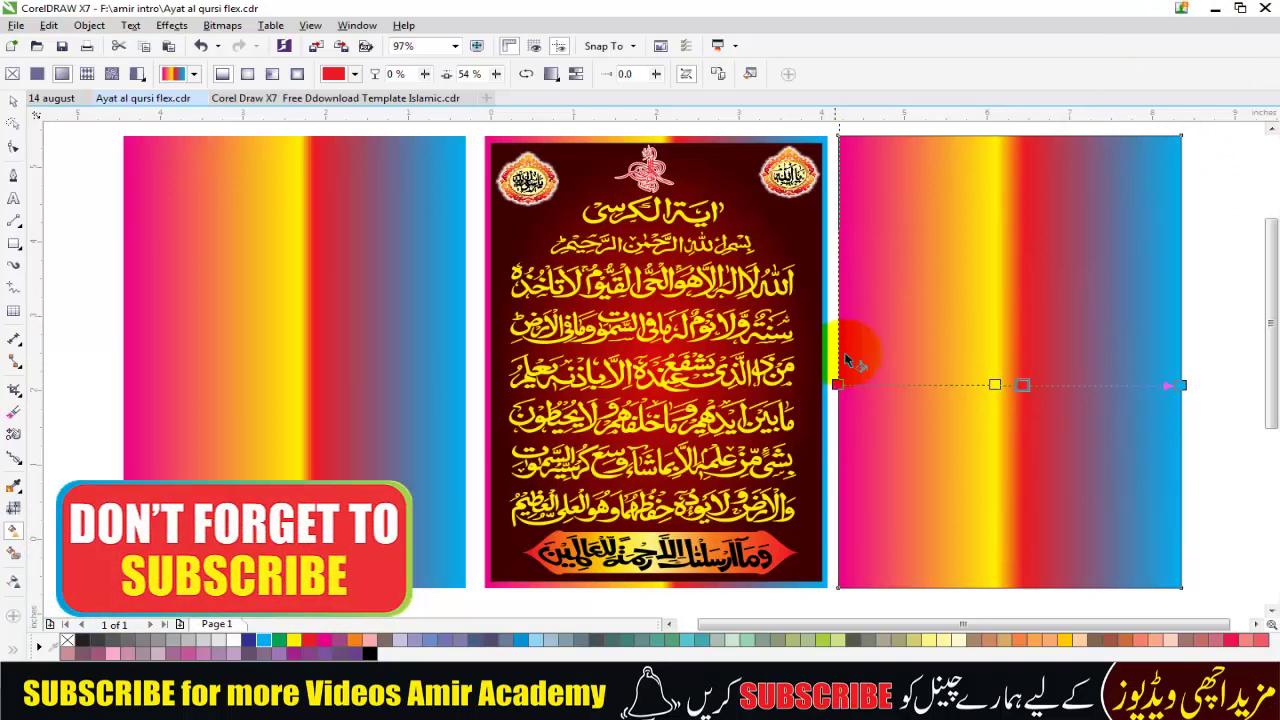
Copy the poster's dark red radial panel onto the gradient rectangle at its left, leaving a thin multicolour border.
{"action": "left_click", "coordinate": [13, 101]}
{"action": "left_click", "coordinate": [640, 166]}
{"action": "left_click_drag", "start_coordinate": [727, 175], "coordinate": [363, 172]}
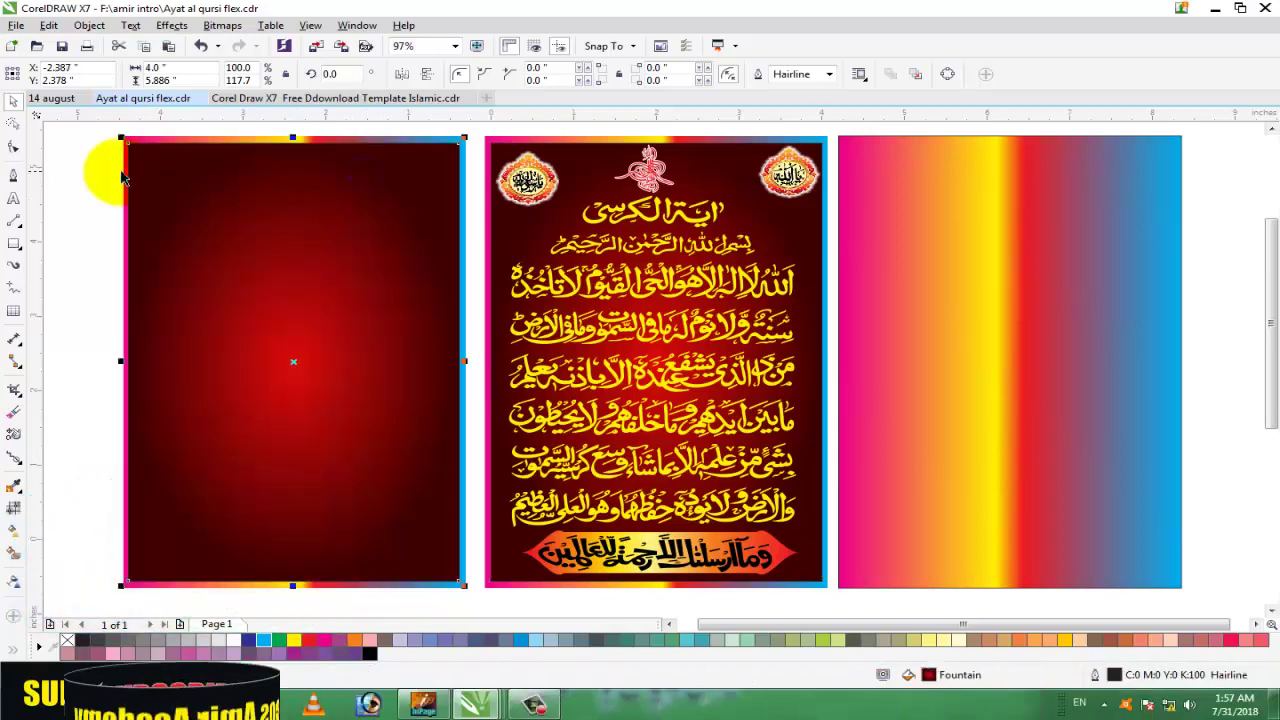
{"action": "left_click", "coordinate": [91, 165]}
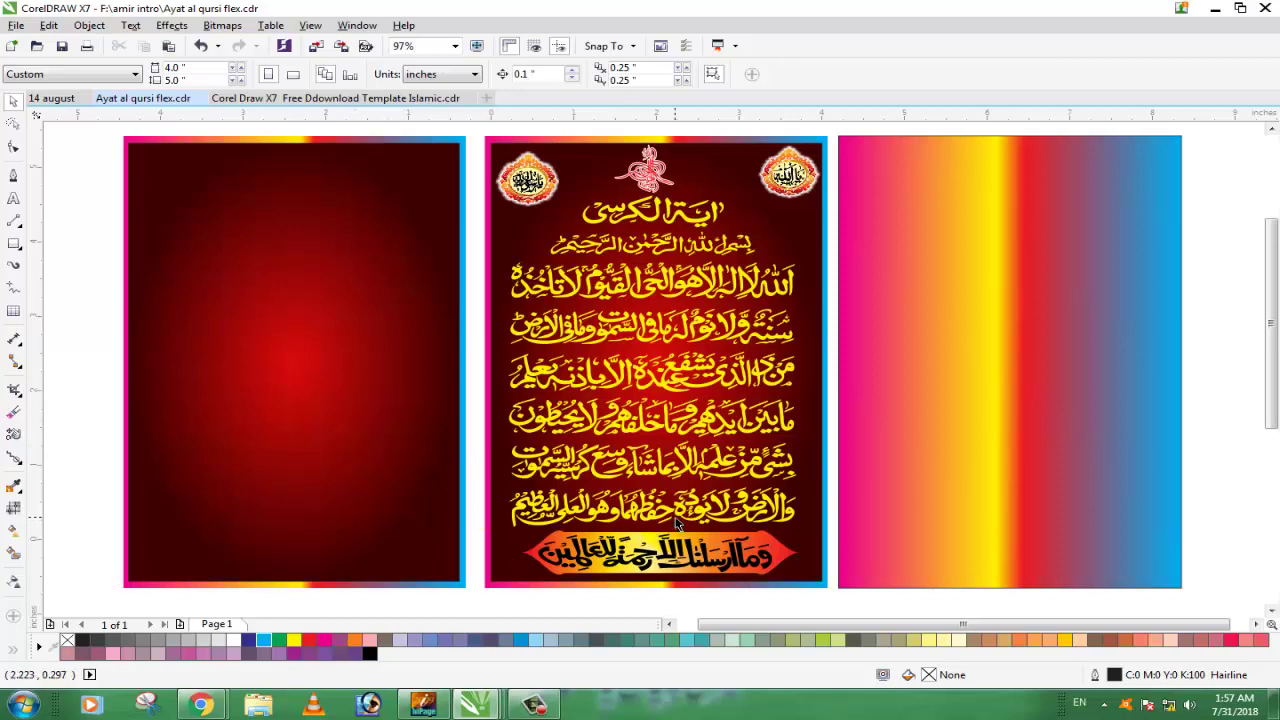
Draw a swatch rectangle about 0.39 by 0.41 inches beside the panels and fill it with the maroon sampled from the dark panel's corner.
{"action": "left_click", "coordinate": [14, 243]}
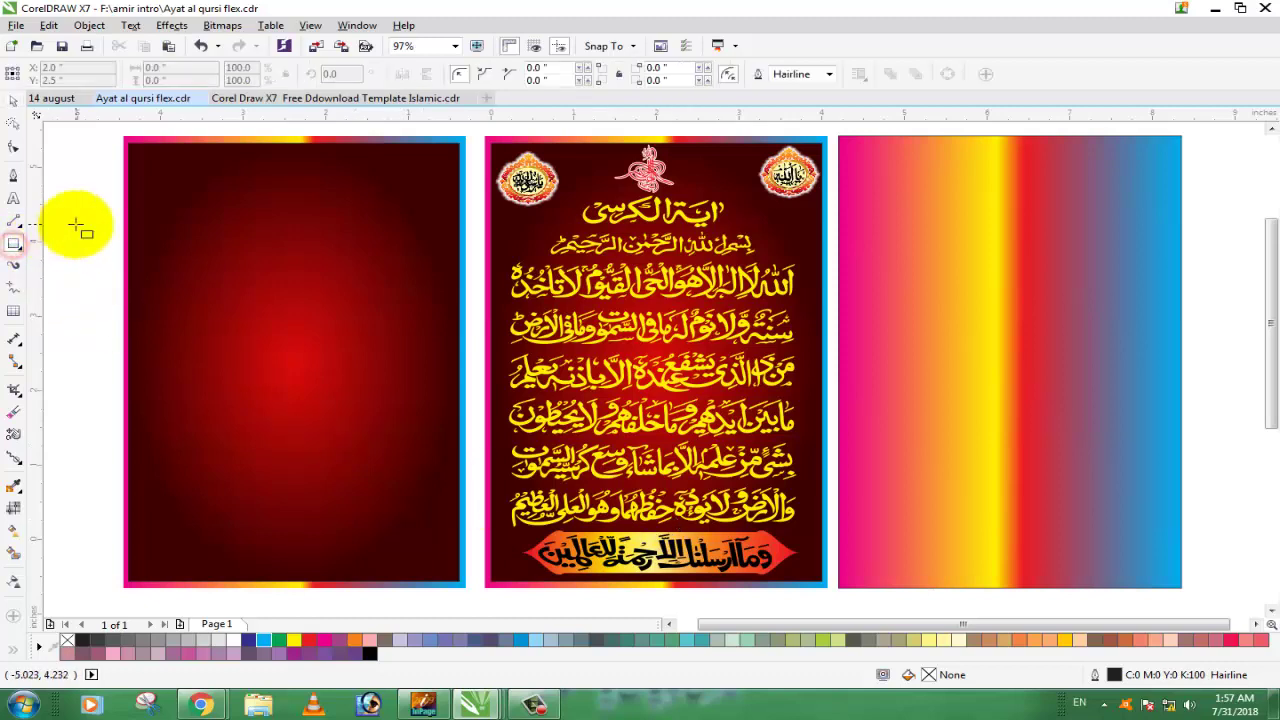
{"action": "mouse_move", "coordinate": [63, 225]}
{"action": "left_mouse_down"}
{"action": "mouse_move", "coordinate": [96, 272]}
{"action": "mouse_move", "coordinate": [95, 254]}
{"action": "left_mouse_up"}
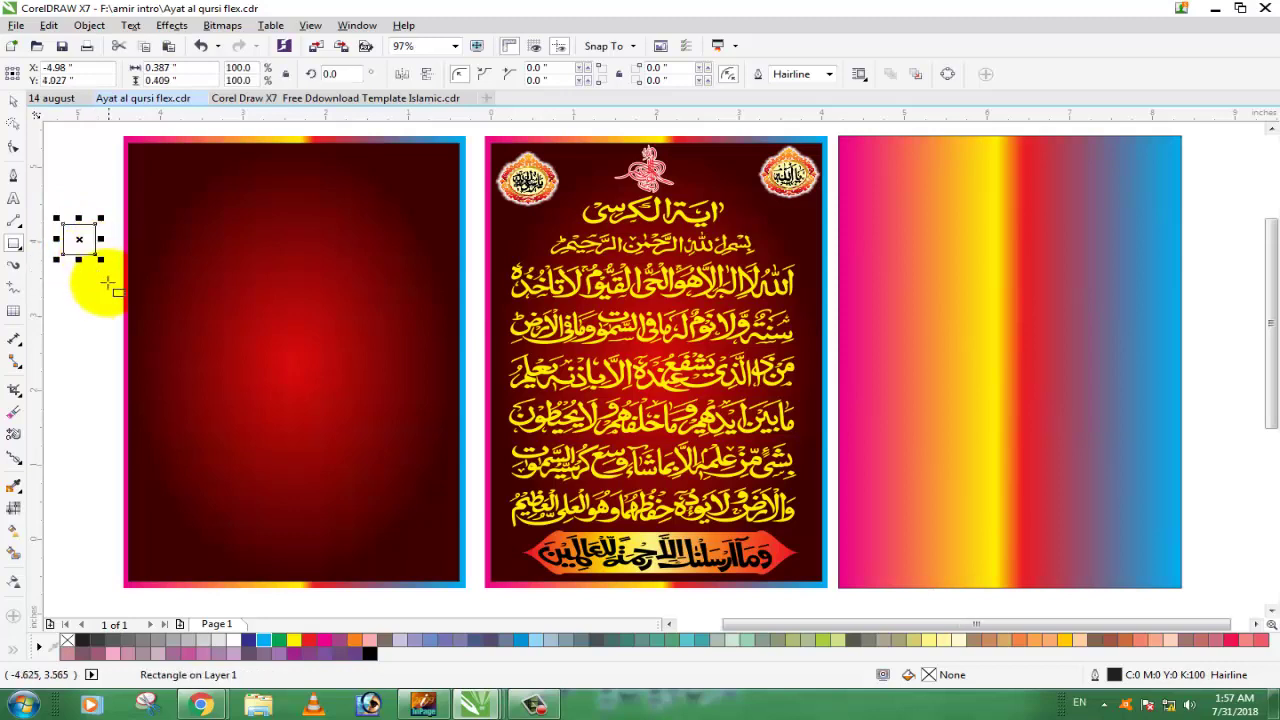
{"action": "left_click", "coordinate": [18, 488]}
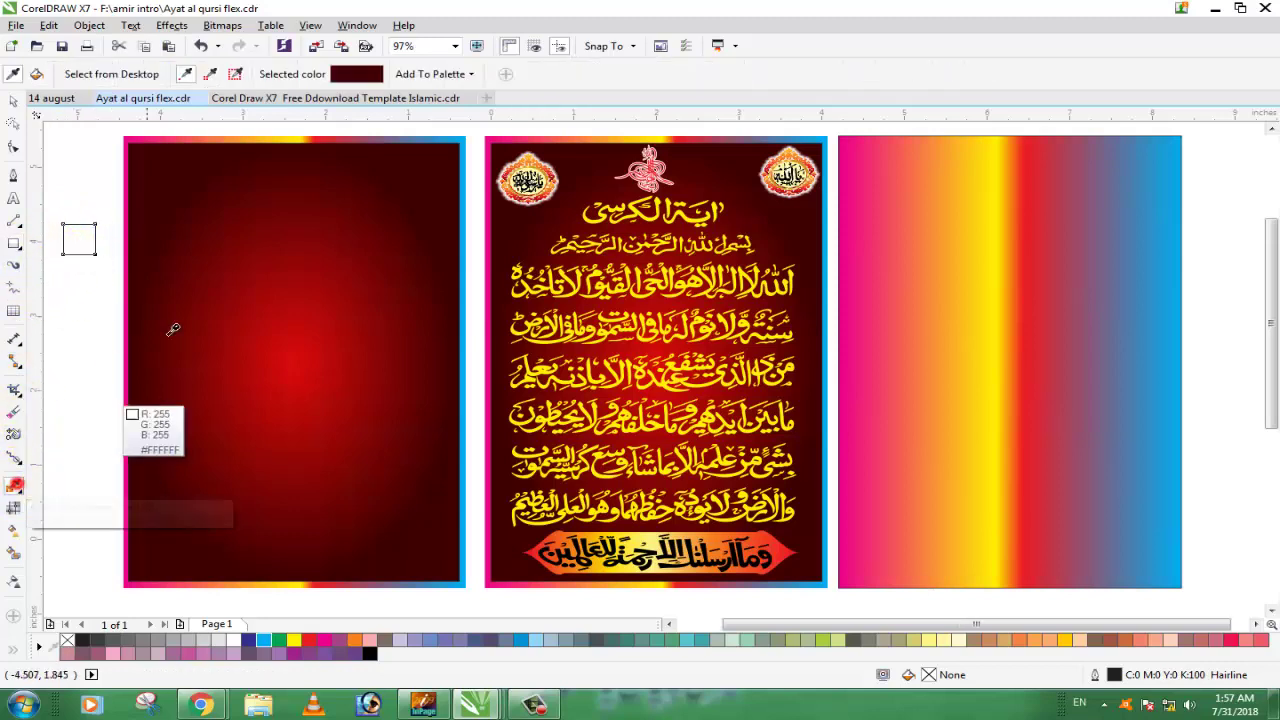
{"action": "left_click", "coordinate": [432, 166]}
{"action": "left_click", "coordinate": [66, 231]}
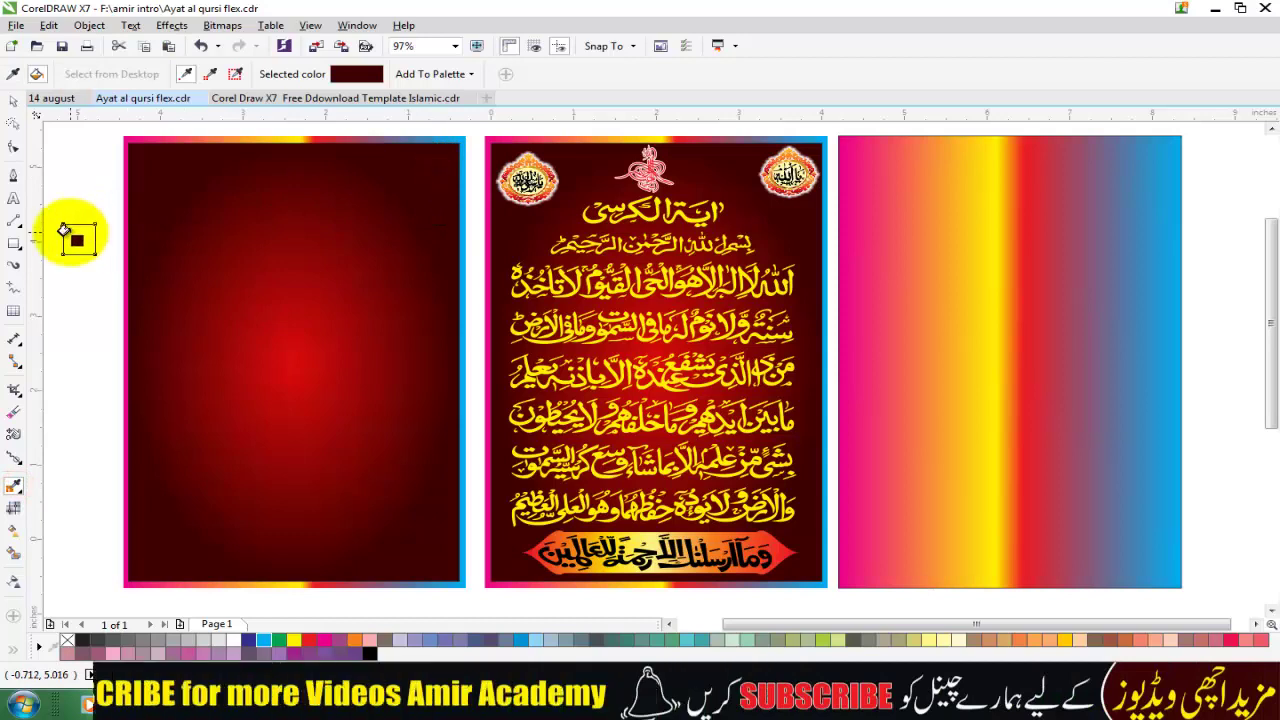
{"action": "left_click", "coordinate": [13, 101]}
{"action": "left_click", "coordinate": [64, 159]}
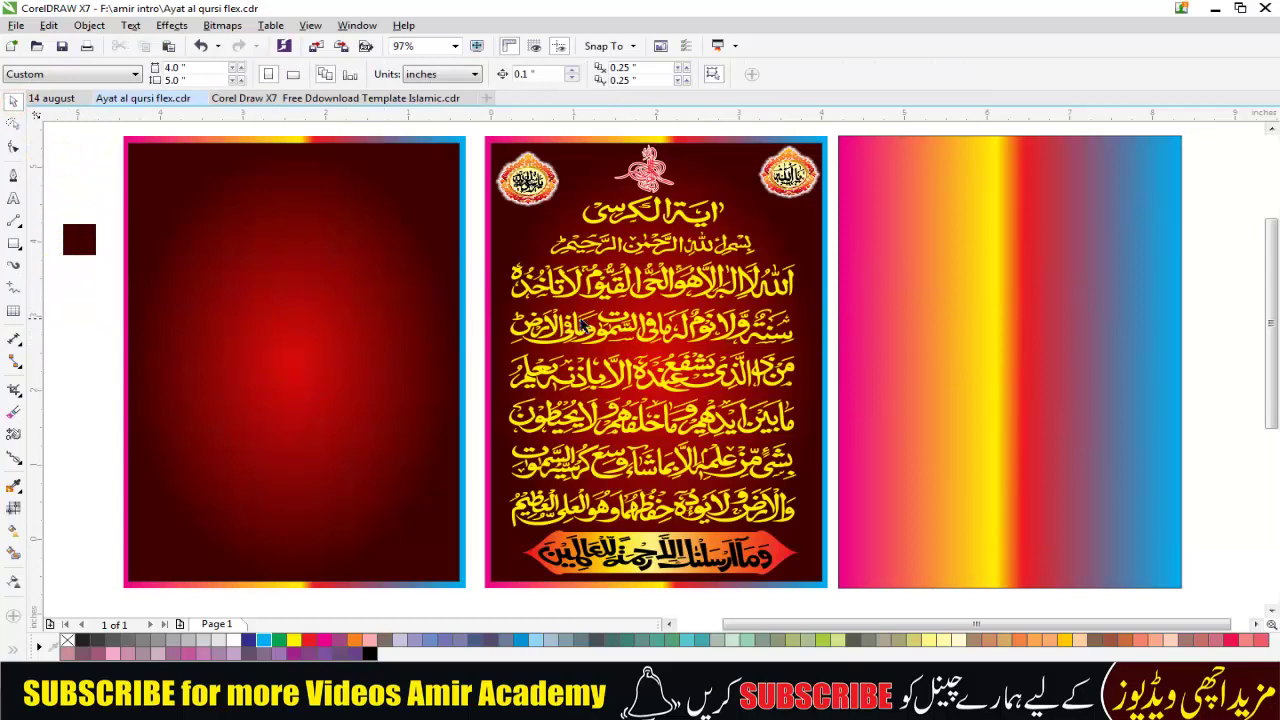
Scale the right gradient rectangle to about 4.07 by 5.96 inches and create a centred copy about 3.87 by 5.68 inches inside it.
{"action": "left_click", "coordinate": [1122, 208]}
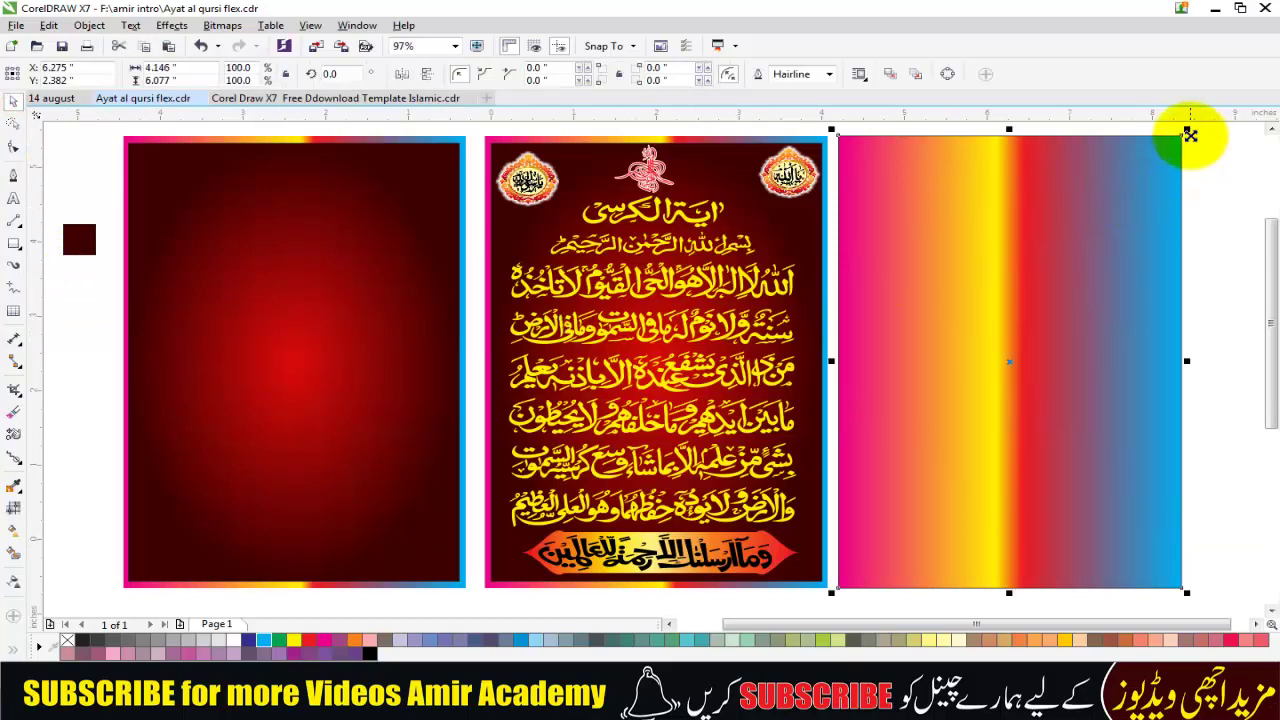
{"action": "left_click_drag", "start_coordinate": [1187, 128], "coordinate": [1185, 206]}
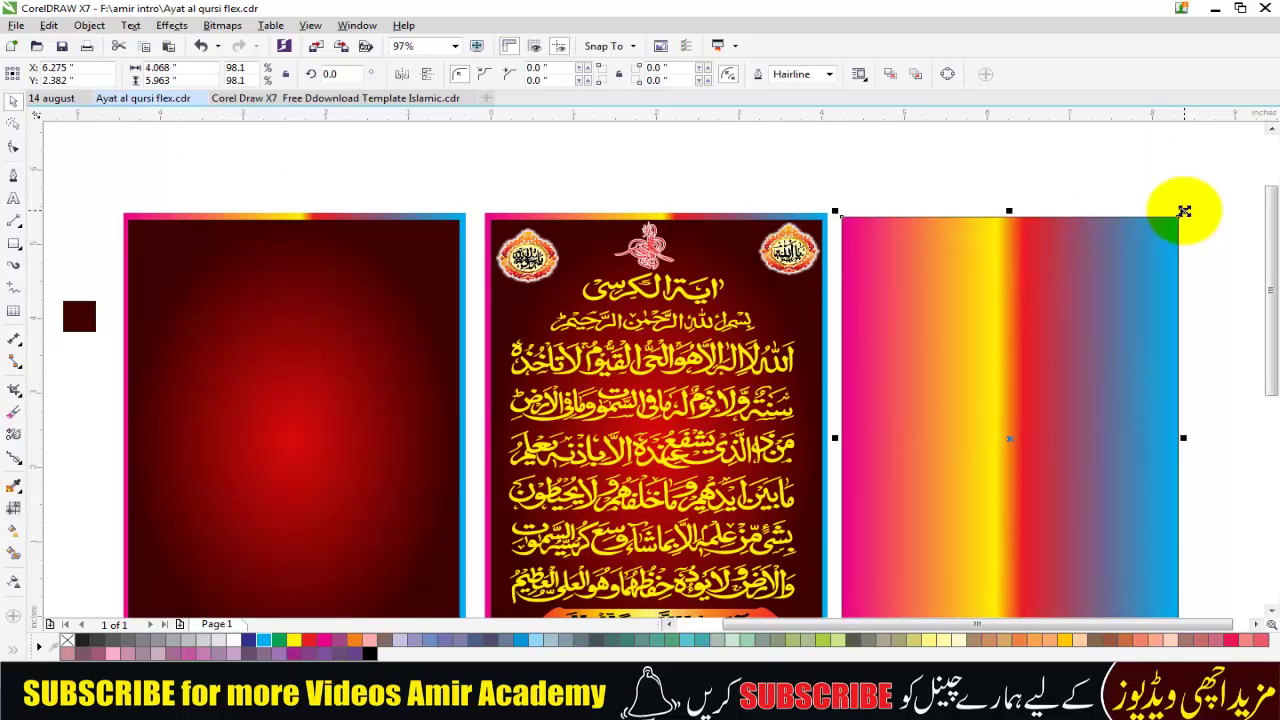
{"action": "left_click_drag", "start_coordinate": [1182, 213], "coordinate": [1176, 217]}
{"action": "right_click", "coordinate": [1176, 217]}
{"action": "left_click", "coordinate": [1184, 191]}
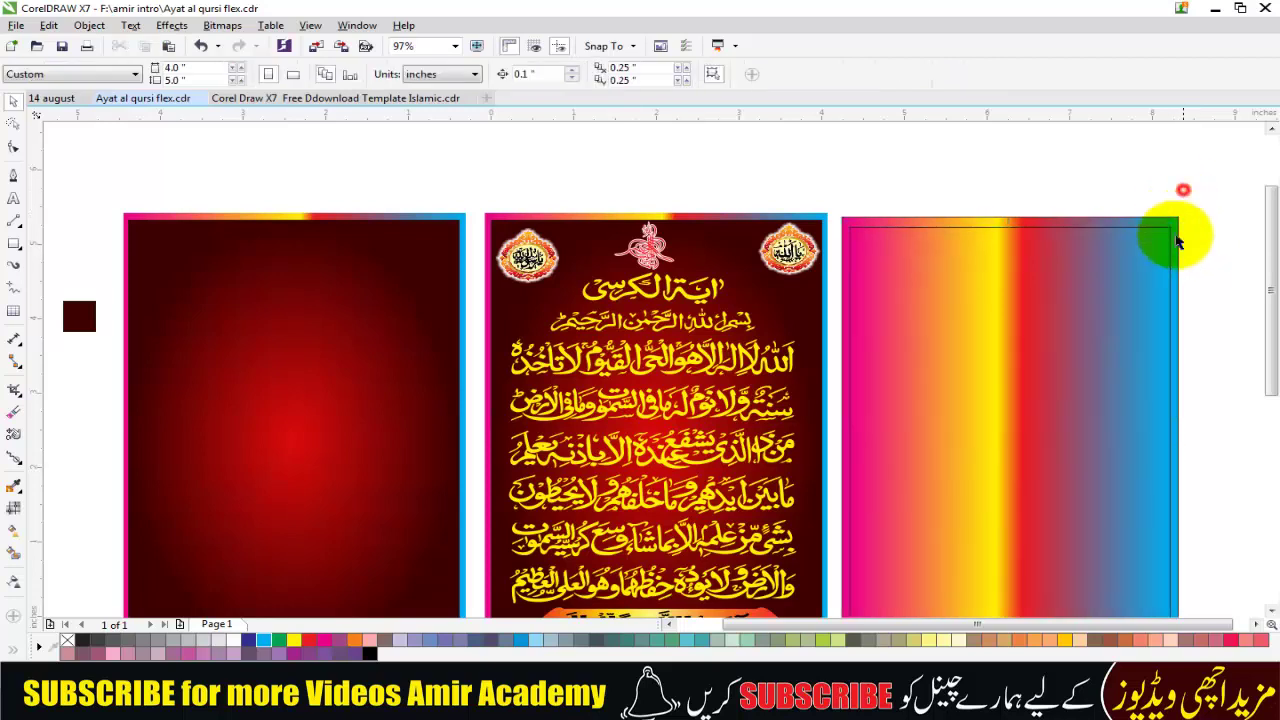
Try solid blue and red fills on the inner rectangle.
{"action": "left_click", "coordinate": [1102, 295]}
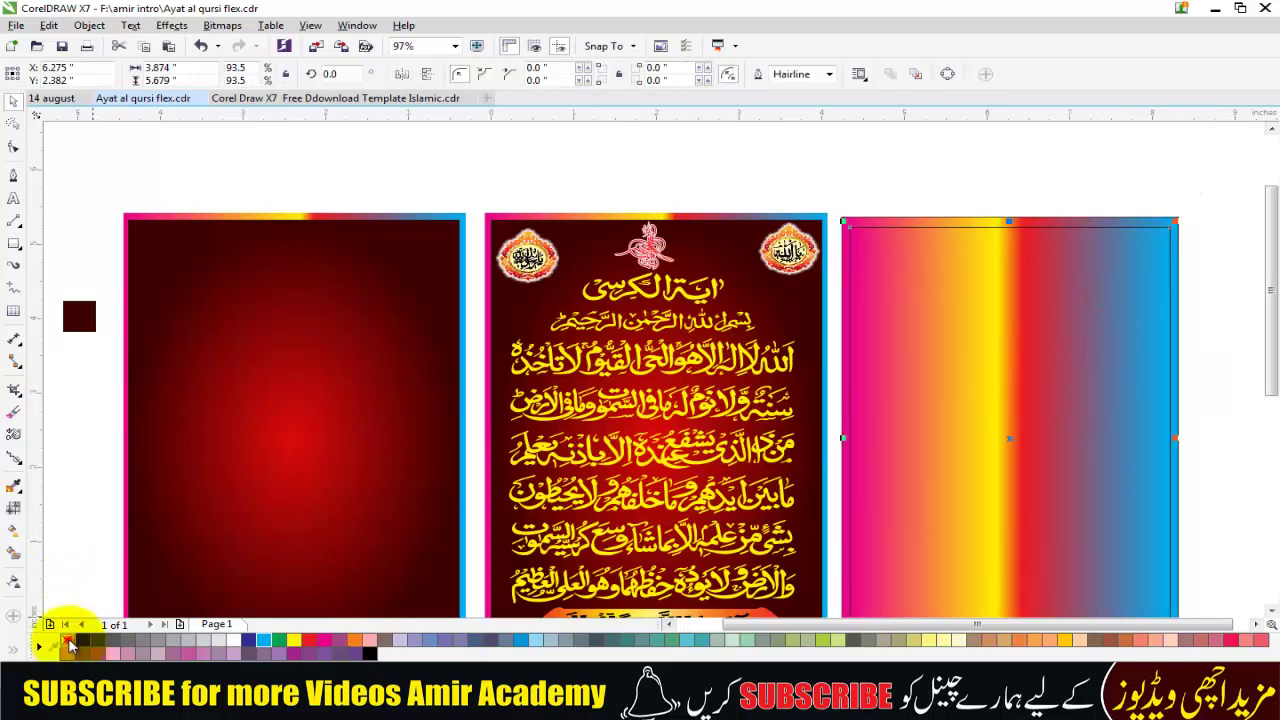
{"action": "left_click", "coordinate": [1033, 177]}
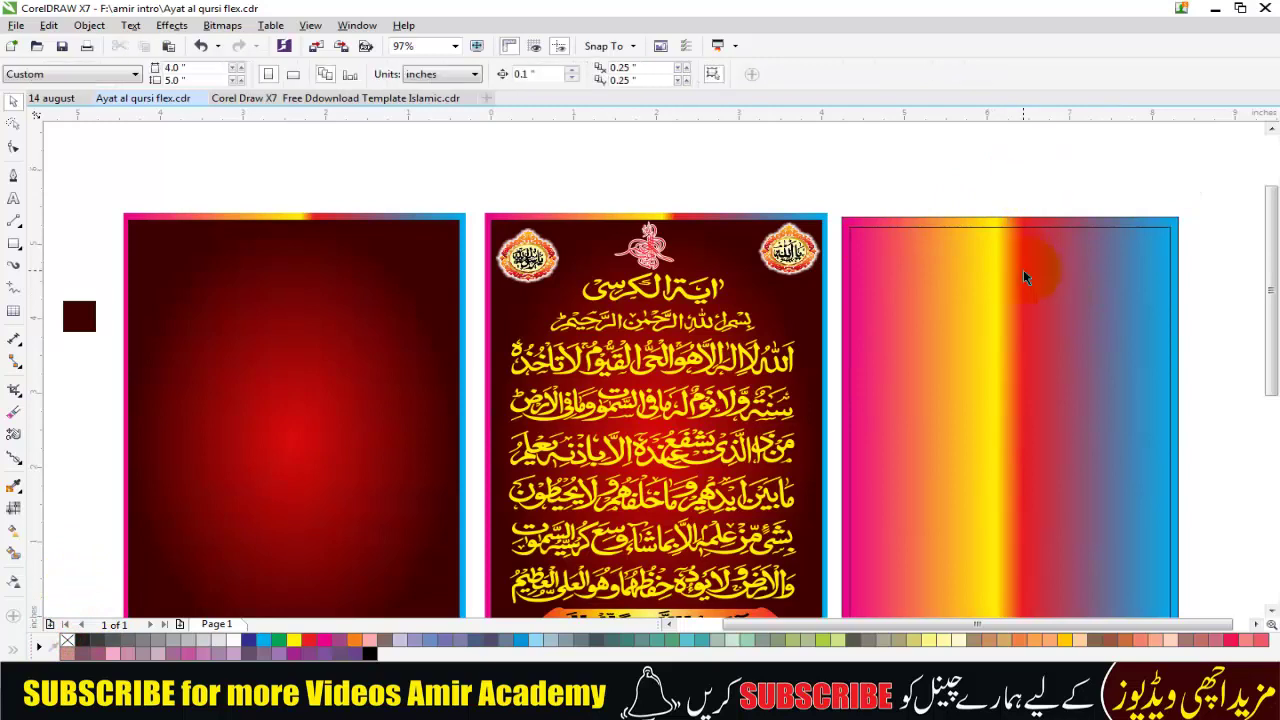
{"action": "left_click", "coordinate": [1023, 270]}
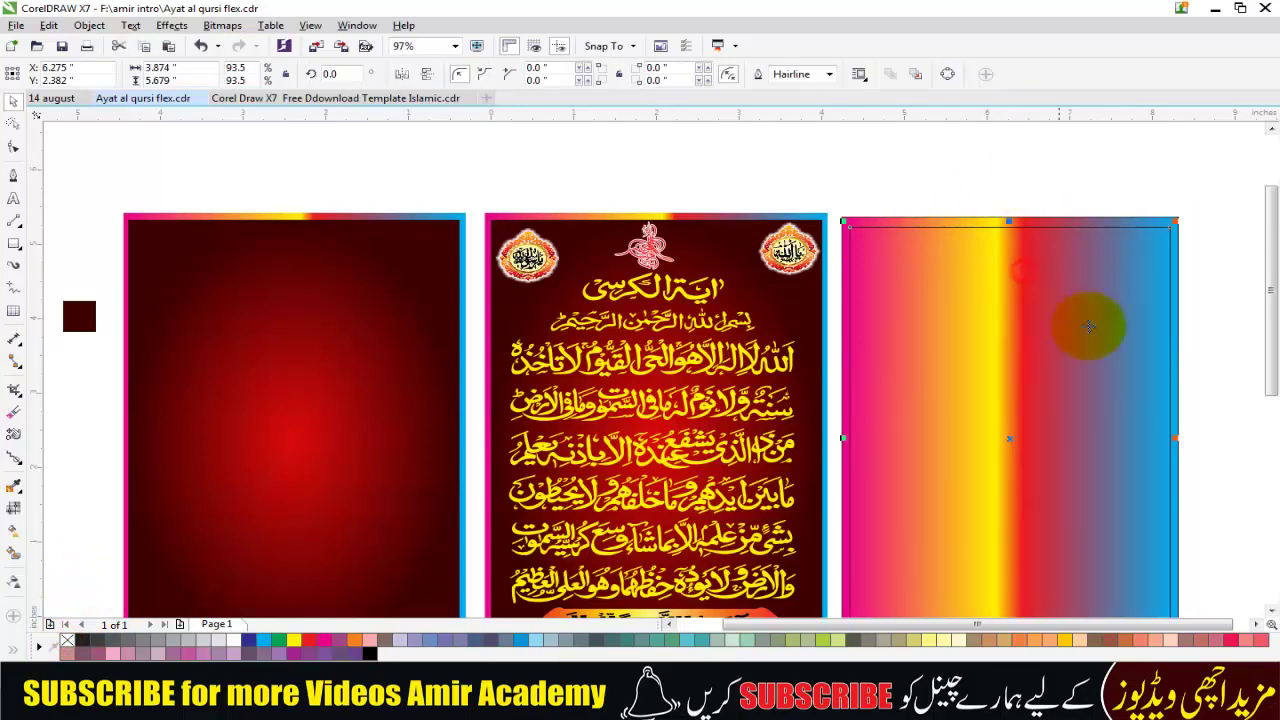
{"action": "left_click", "coordinate": [249, 642]}
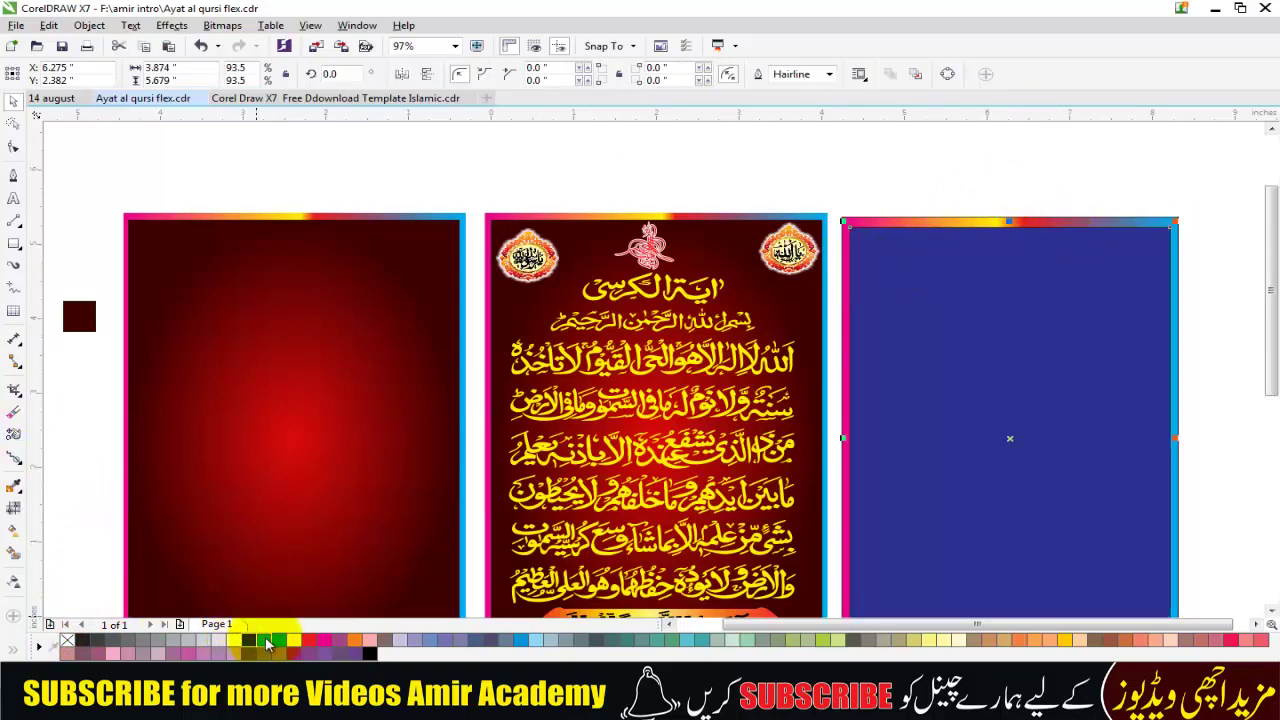
{"action": "left_click", "coordinate": [306, 638]}
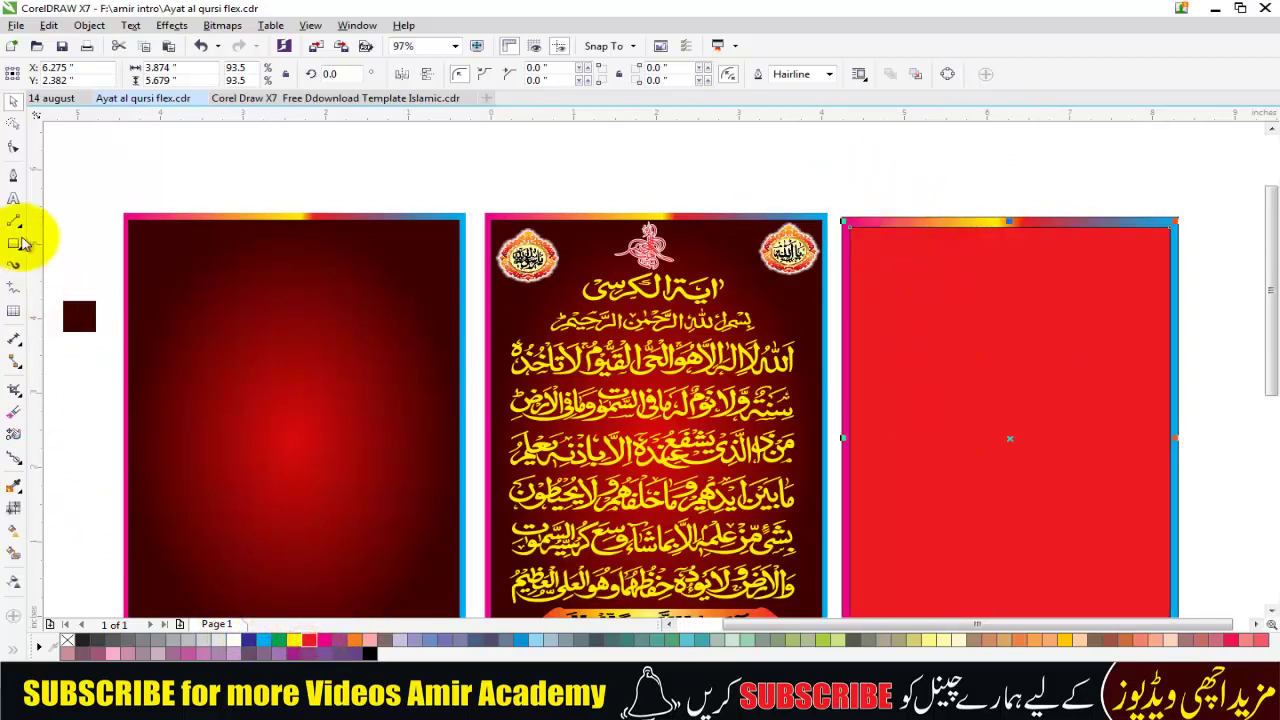
{"action": "left_click", "coordinate": [681, 176]}
Try an elliptical fountain fill on the inner rectangle with a cyan centre and red edge, removing the intermediate colour stops.
{"action": "left_click", "coordinate": [934, 422]}
{"action": "left_click", "coordinate": [13, 530]}
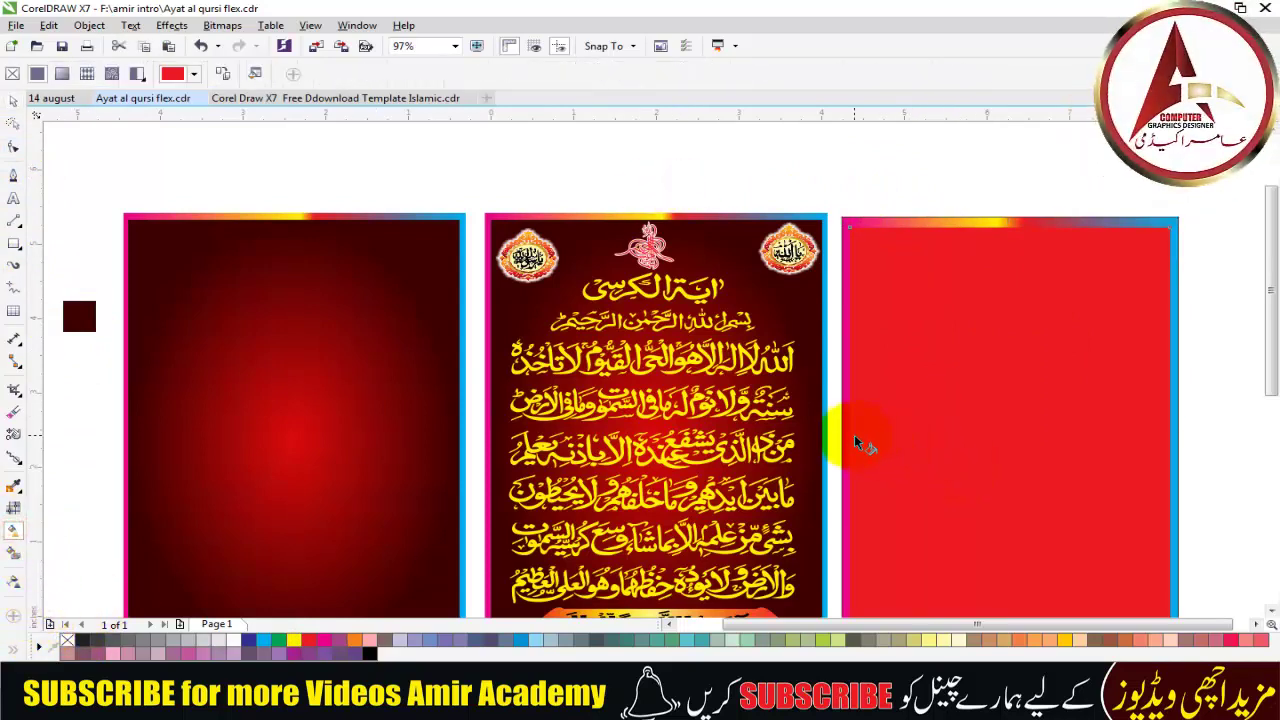
{"action": "left_click_drag", "start_coordinate": [853, 434], "coordinate": [1167, 438]}
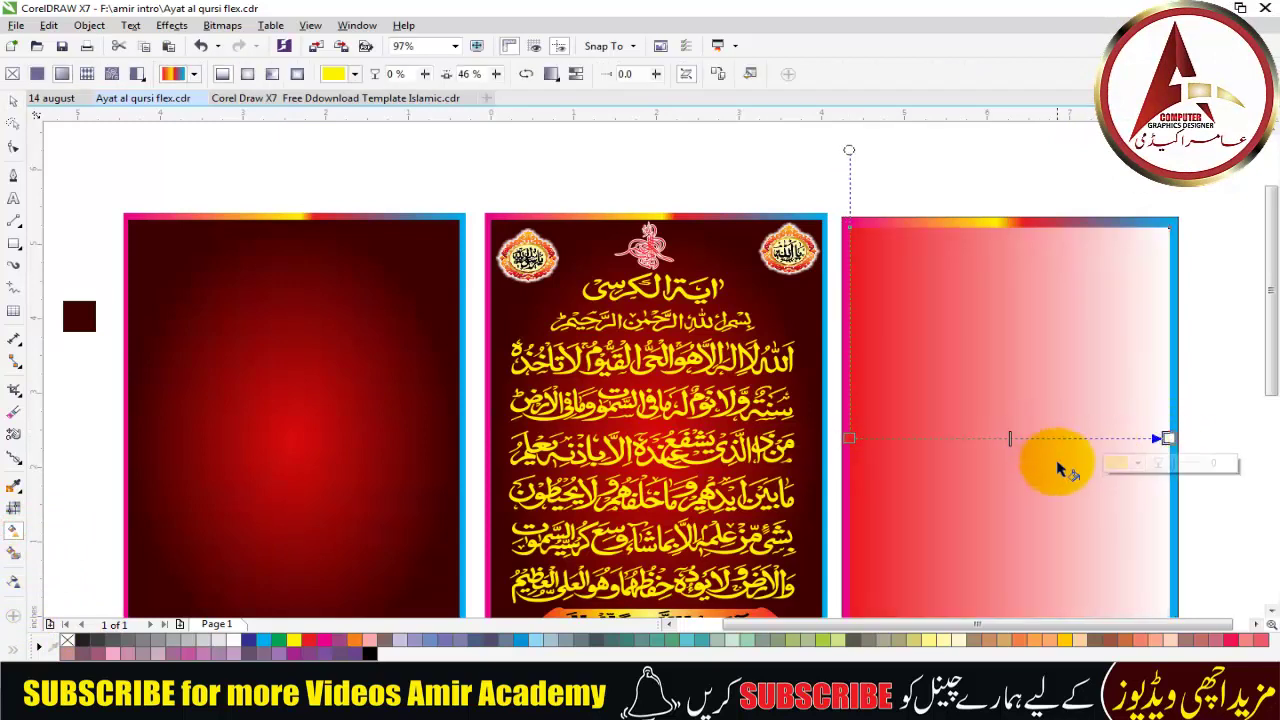
{"action": "left_click", "coordinate": [255, 79]}
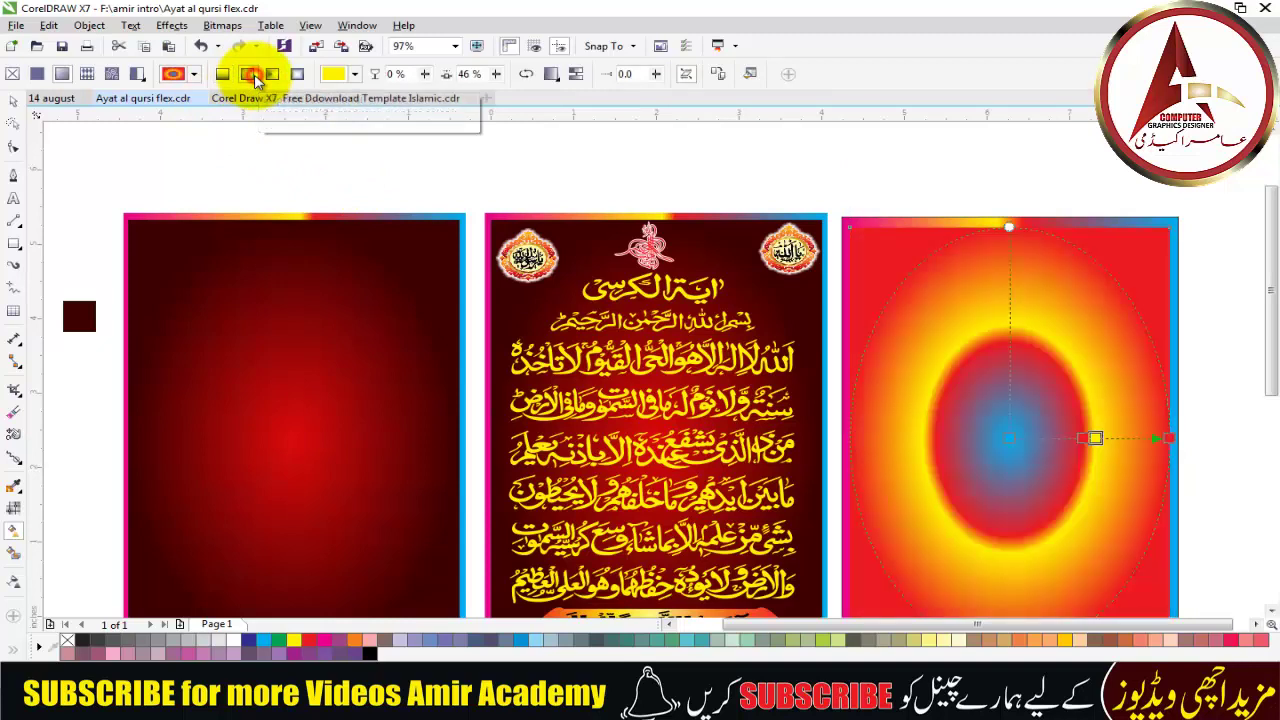
{"action": "double_click", "coordinate": [1095, 437]}
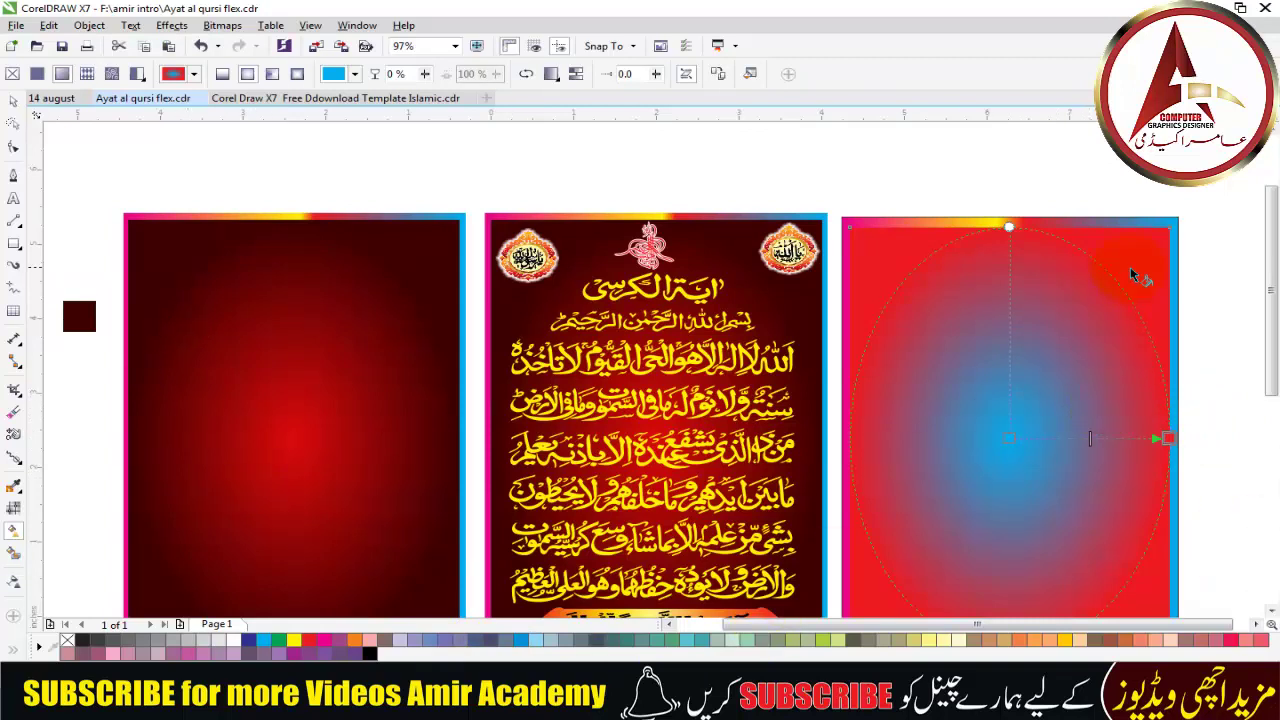
Copy the maroon swatch's fill onto the inner rectangle of the right panel.
{"action": "left_click", "coordinate": [80, 318]}
{"action": "left_click", "coordinate": [14, 101]}
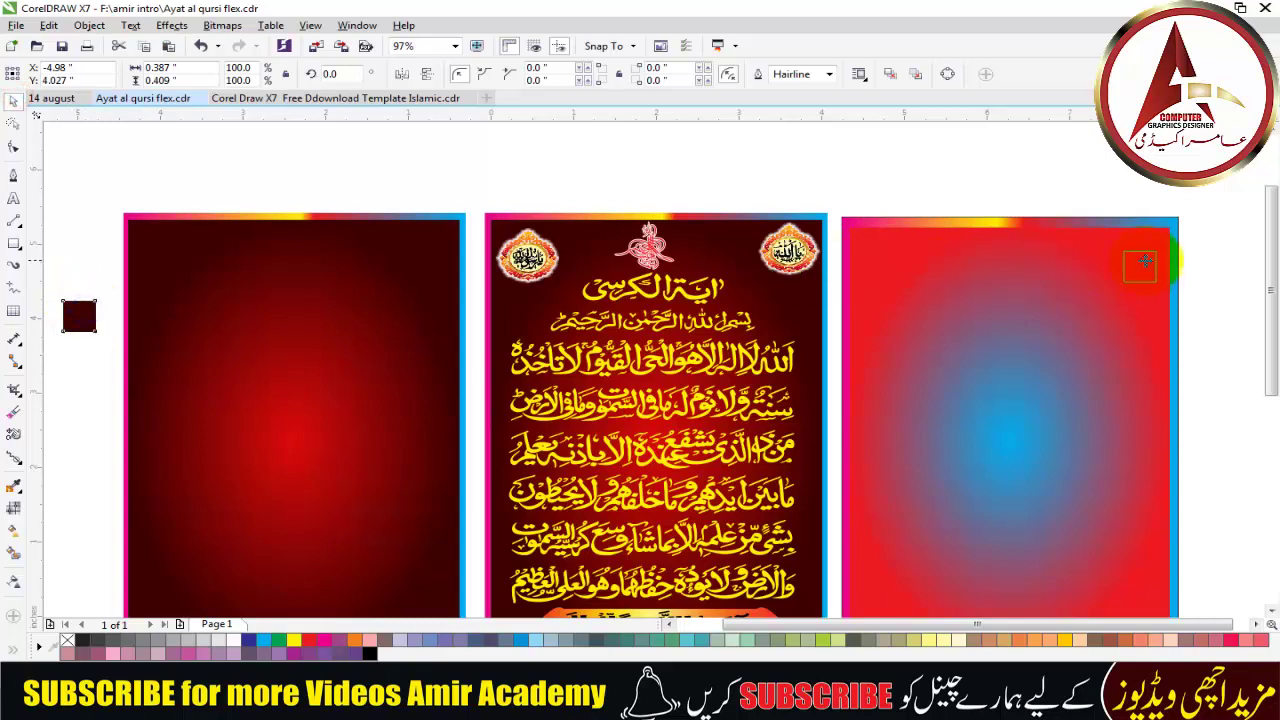
{"action": "left_click_drag", "start_coordinate": [1144, 262], "coordinate": [1120, 264]}
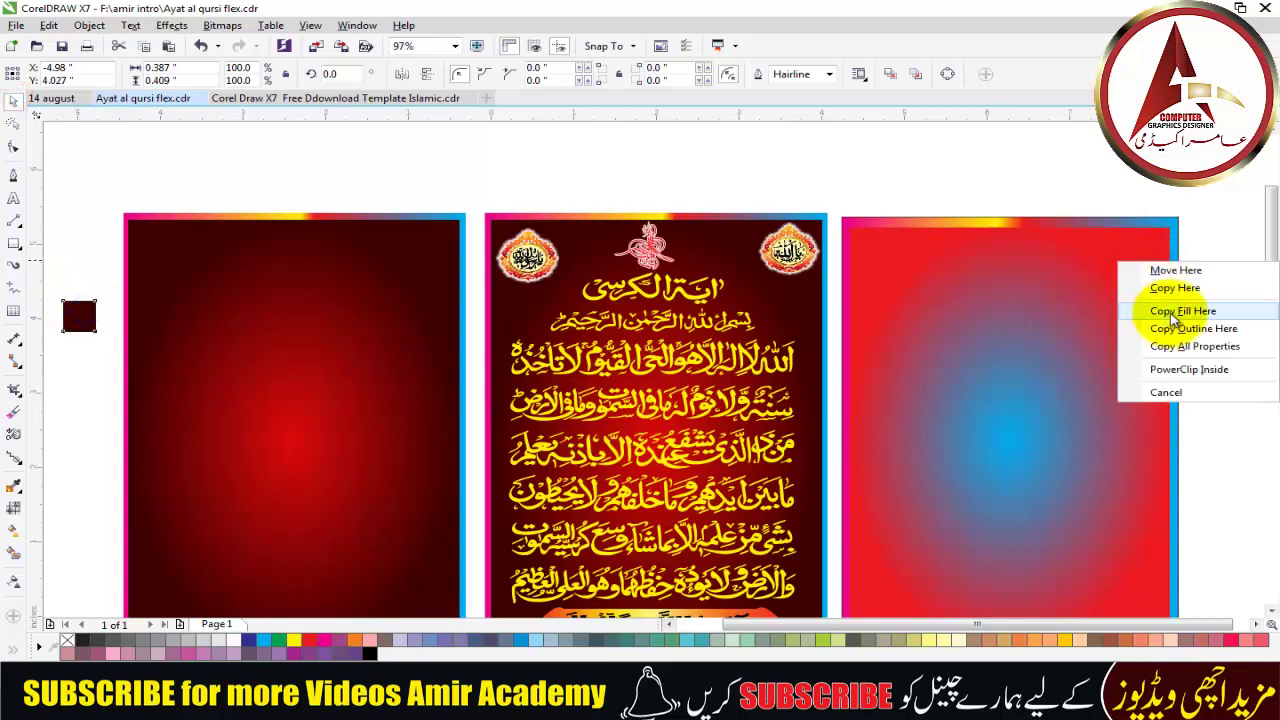
{"action": "left_click", "coordinate": [1172, 312]}
Apply an elliptical fountain fill to the right panel's inner rectangle with maroon at the edge and white at the centre.
{"action": "left_click", "coordinate": [1034, 424]}
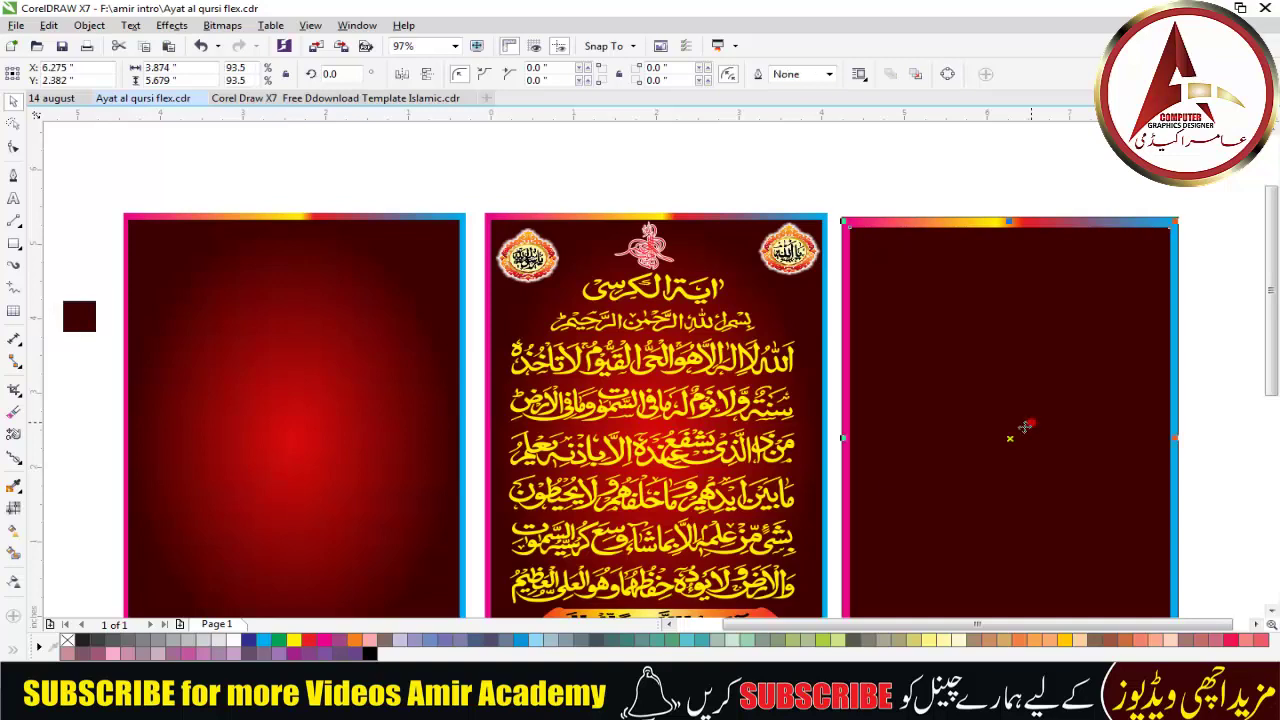
{"action": "left_click", "coordinate": [13, 530]}
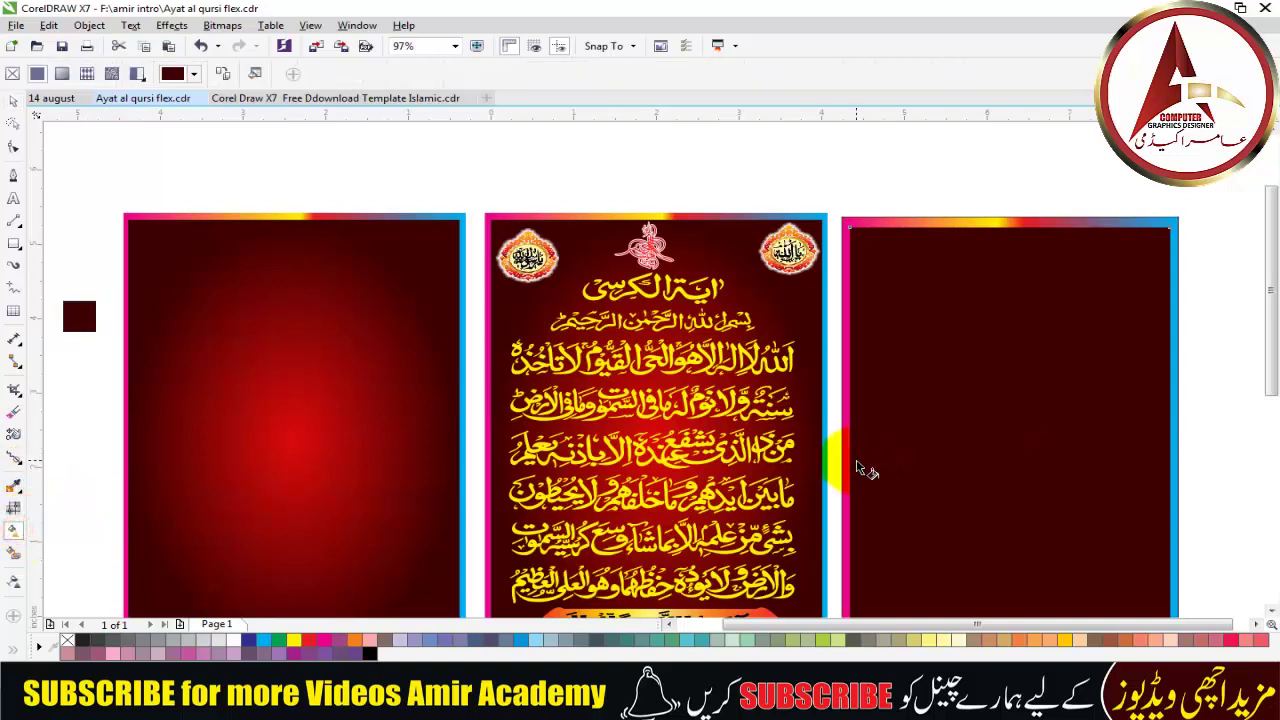
{"action": "left_click_drag", "start_coordinate": [849, 460], "coordinate": [1164, 460]}
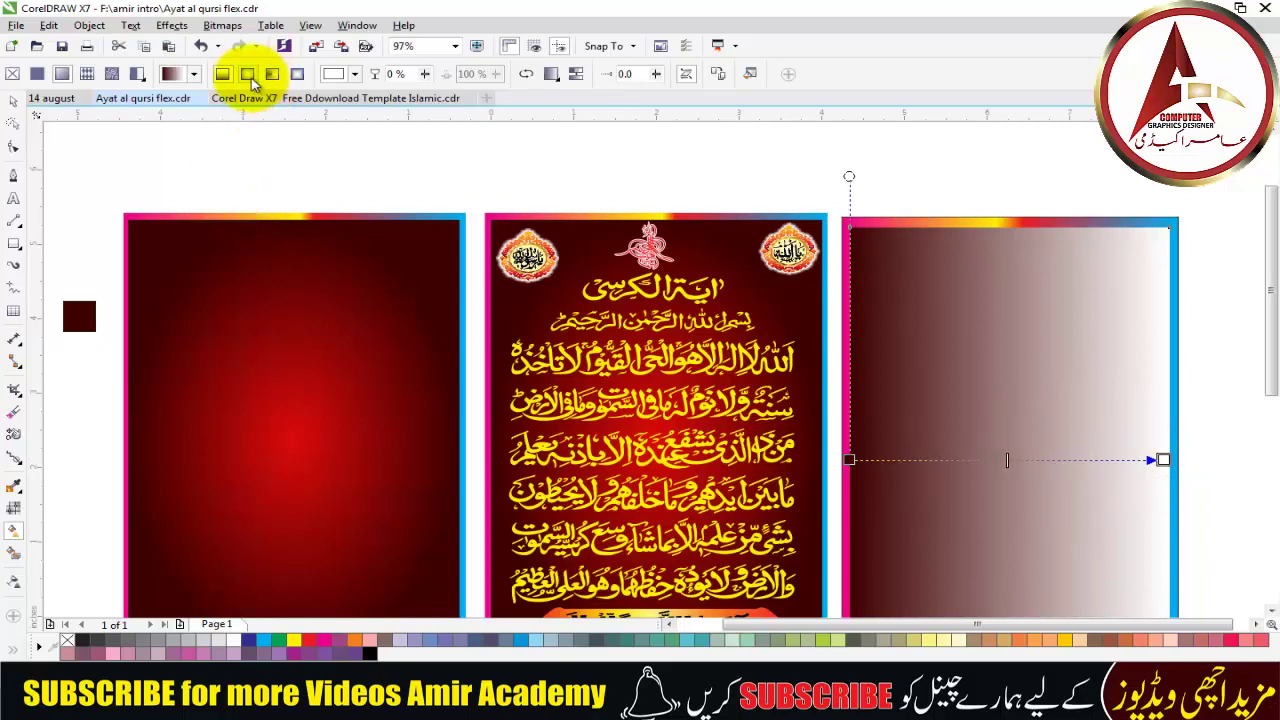
{"action": "left_click", "coordinate": [248, 75]}
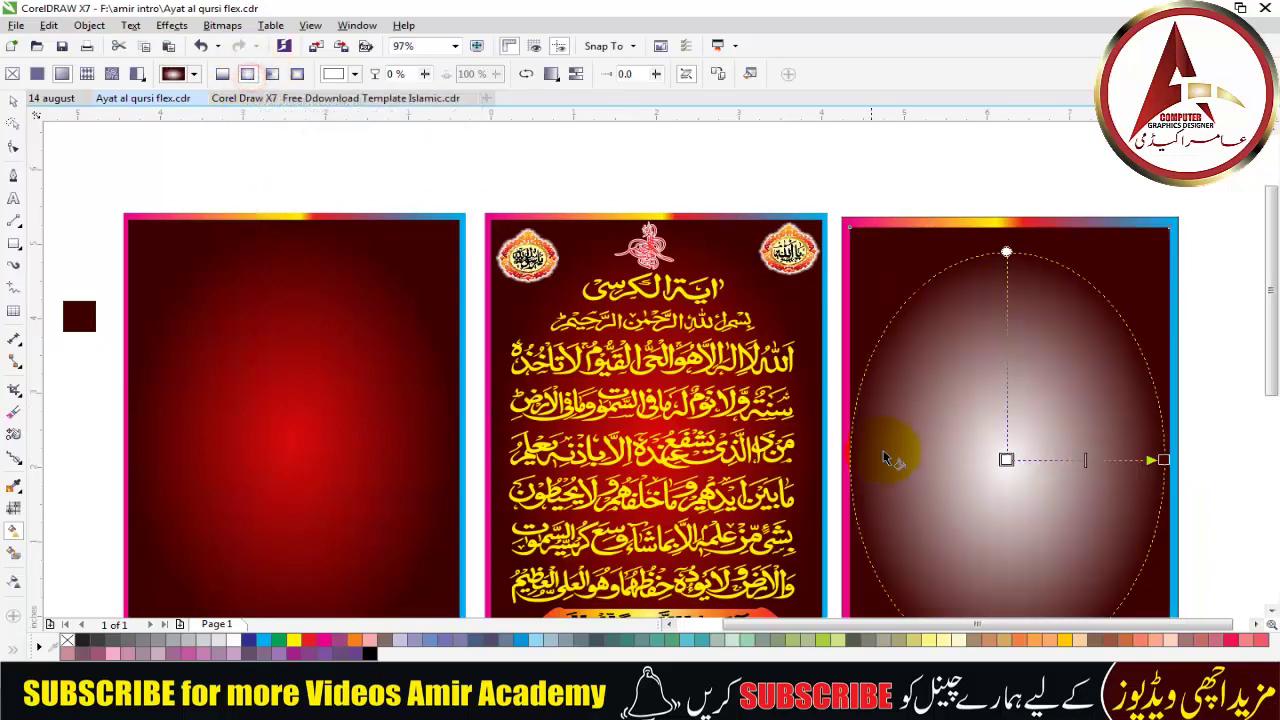
Set the centre colour of the inner rectangle's elliptical fountain fill to bright red #F20505.
{"action": "left_click", "coordinate": [1006, 460]}
{"action": "left_click", "coordinate": [975, 485]}
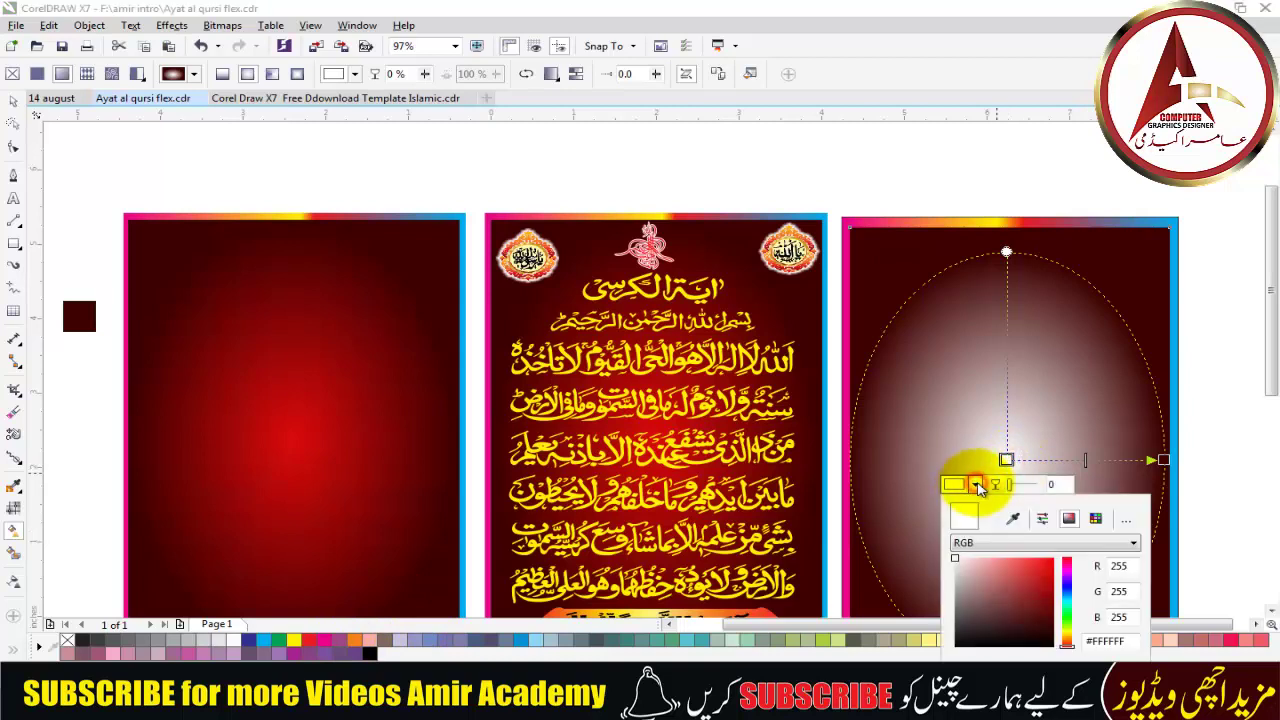
{"action": "left_click", "coordinate": [1051, 564]}
{"action": "left_click", "coordinate": [1195, 540]}
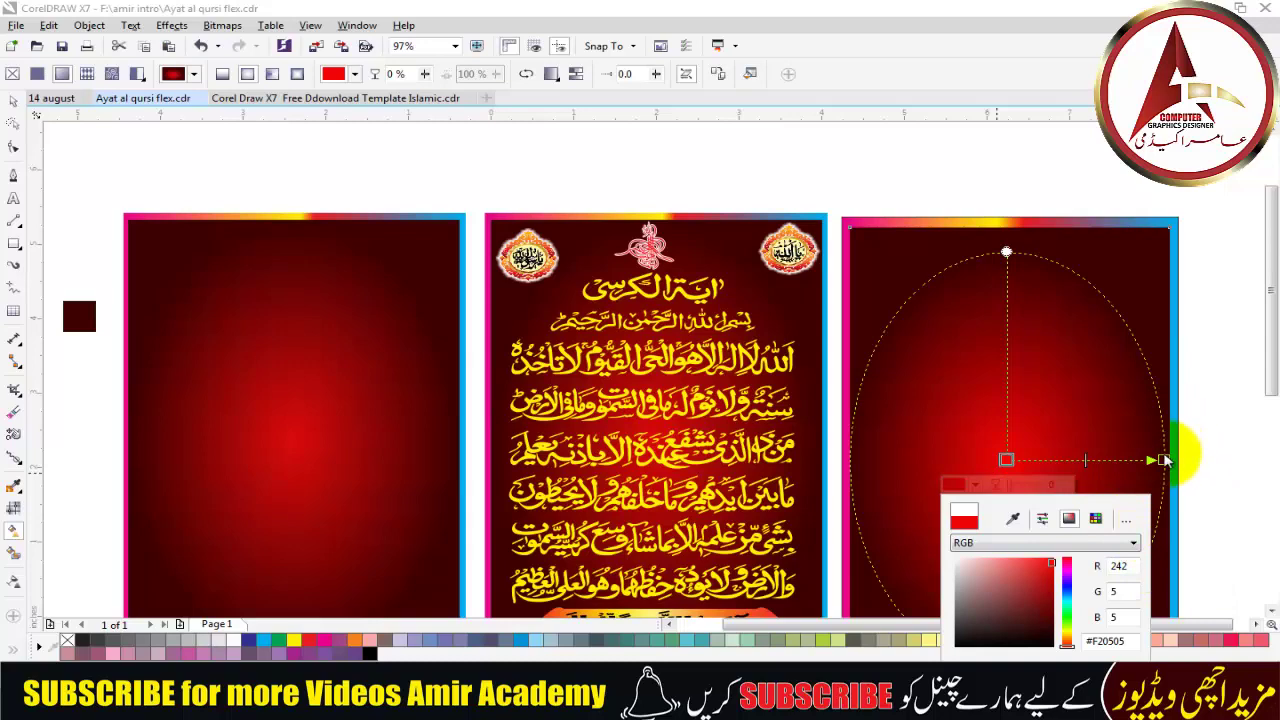
{"action": "left_click", "coordinate": [1163, 459]}
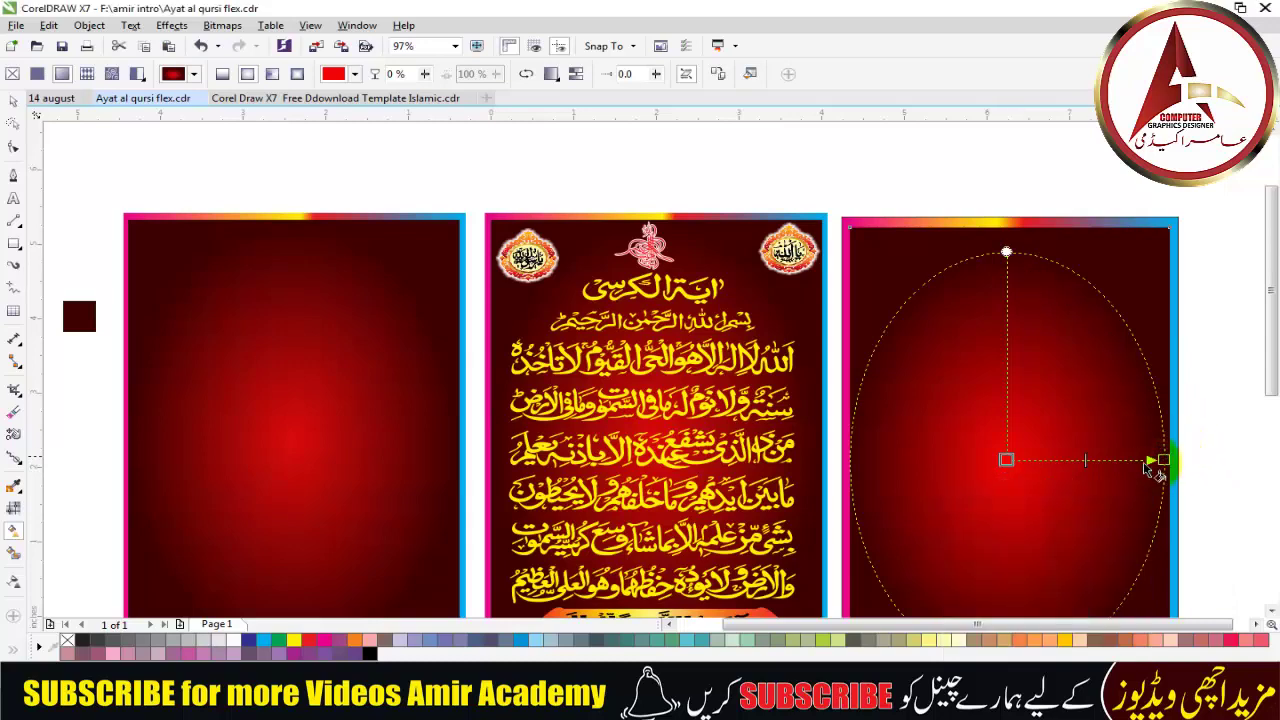
{"action": "scroll", "coordinate": [1020, 446], "scroll_direction": "down", "scroll_amount": 1}
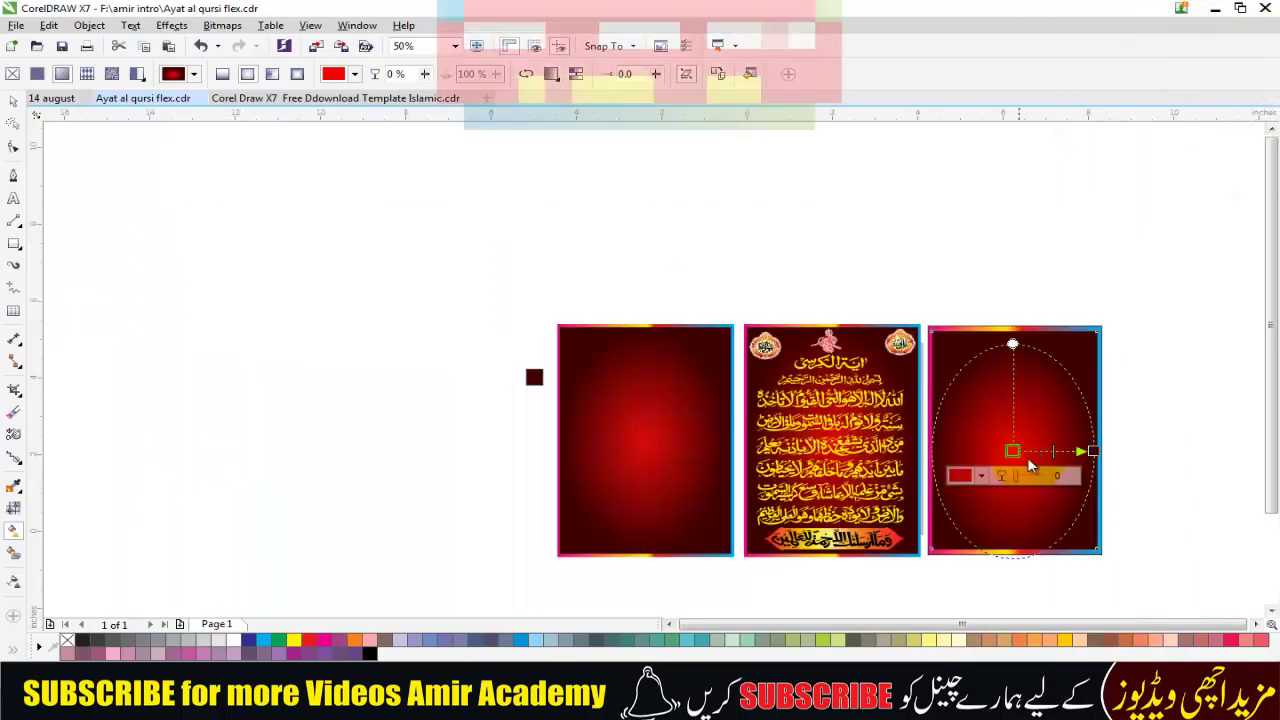
{"action": "scroll", "coordinate": [1066, 523], "scroll_direction": "up", "scroll_amount": 1}
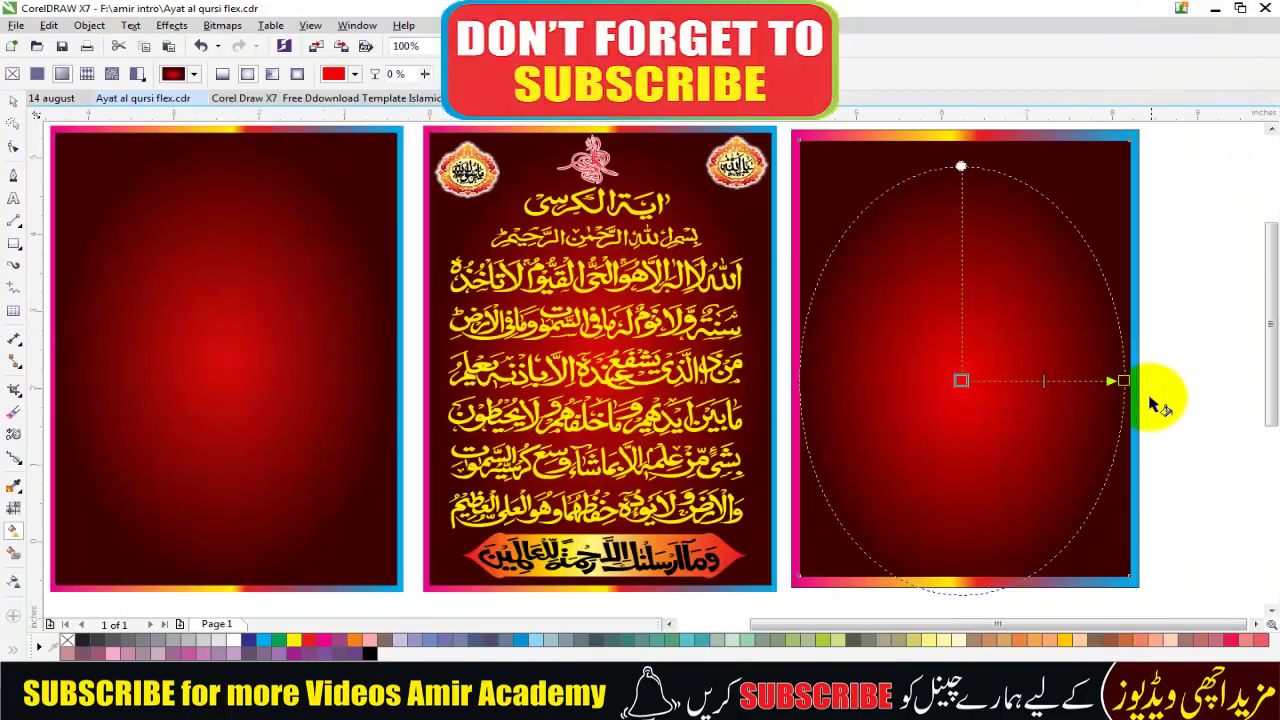
{"action": "left_click", "coordinate": [12, 104]}
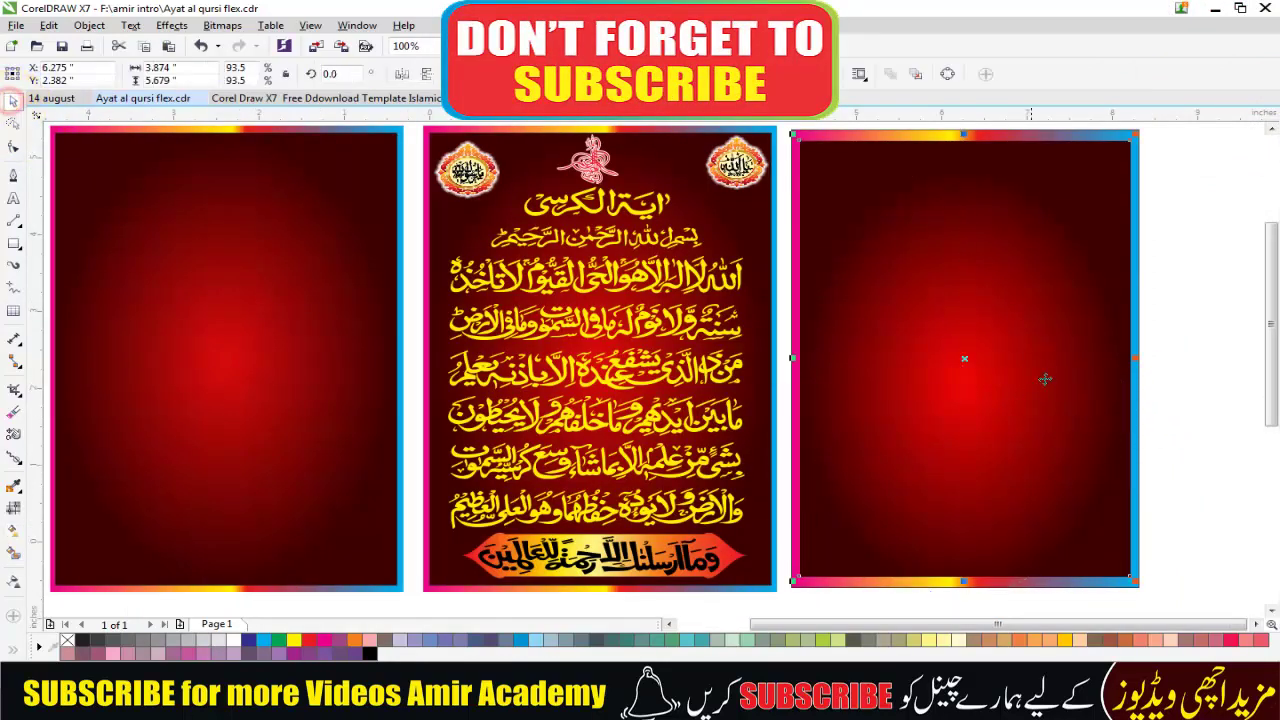
{"action": "left_click", "coordinate": [1193, 263]}
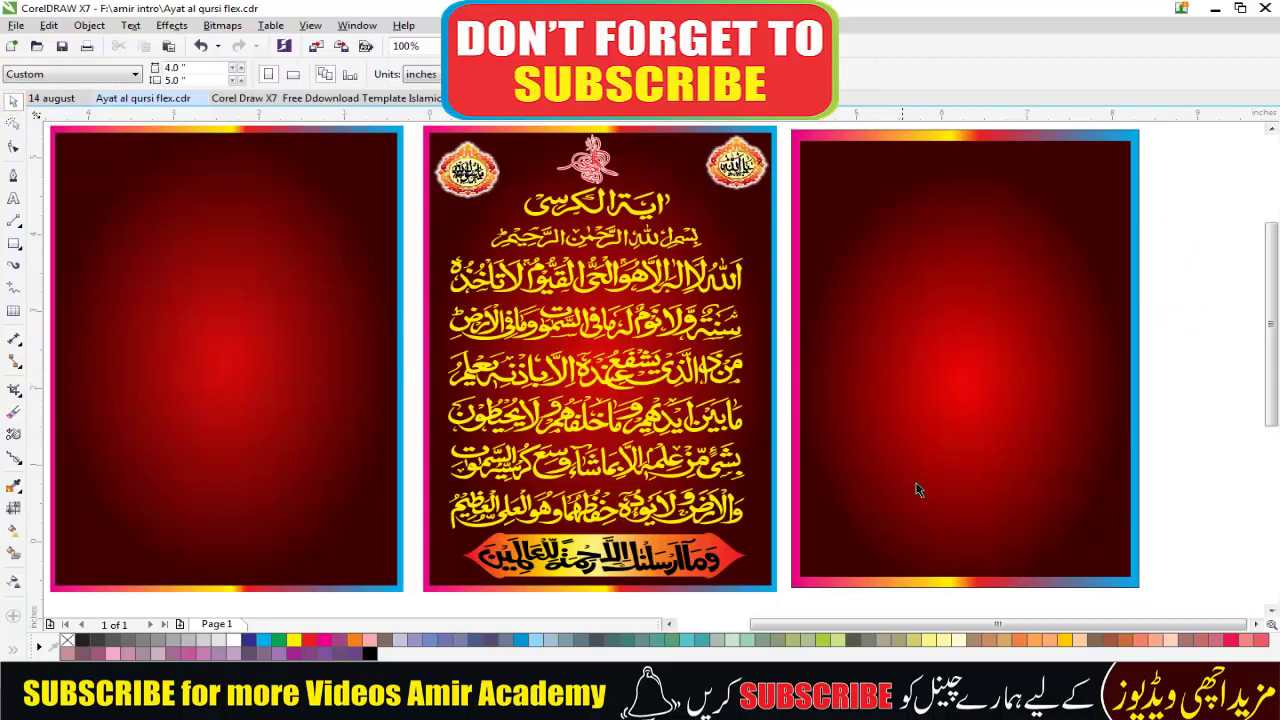
Slightly increase the height of the right panel's inner rectangle so the multicolour border is thinner above and below it.
{"action": "left_click", "coordinate": [941, 530]}
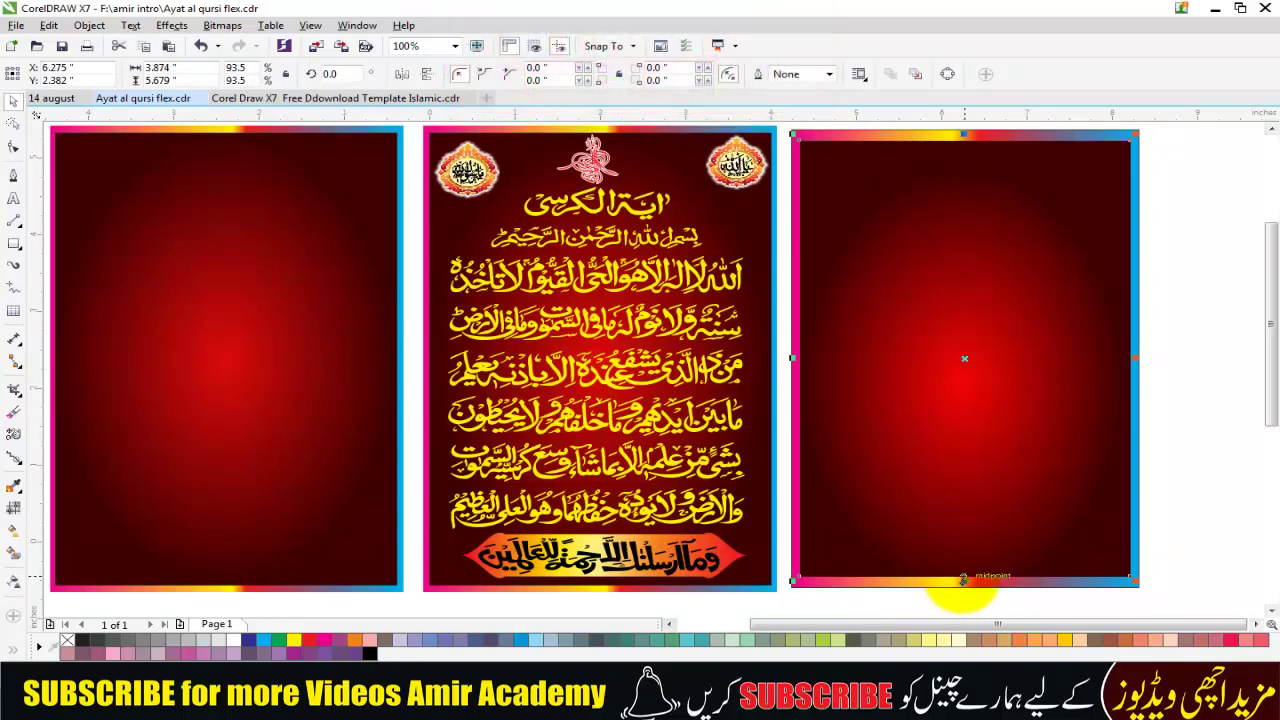
{"action": "left_click_drag", "start_coordinate": [961, 580], "coordinate": [964, 583]}
{"action": "left_click", "coordinate": [1179, 357]}
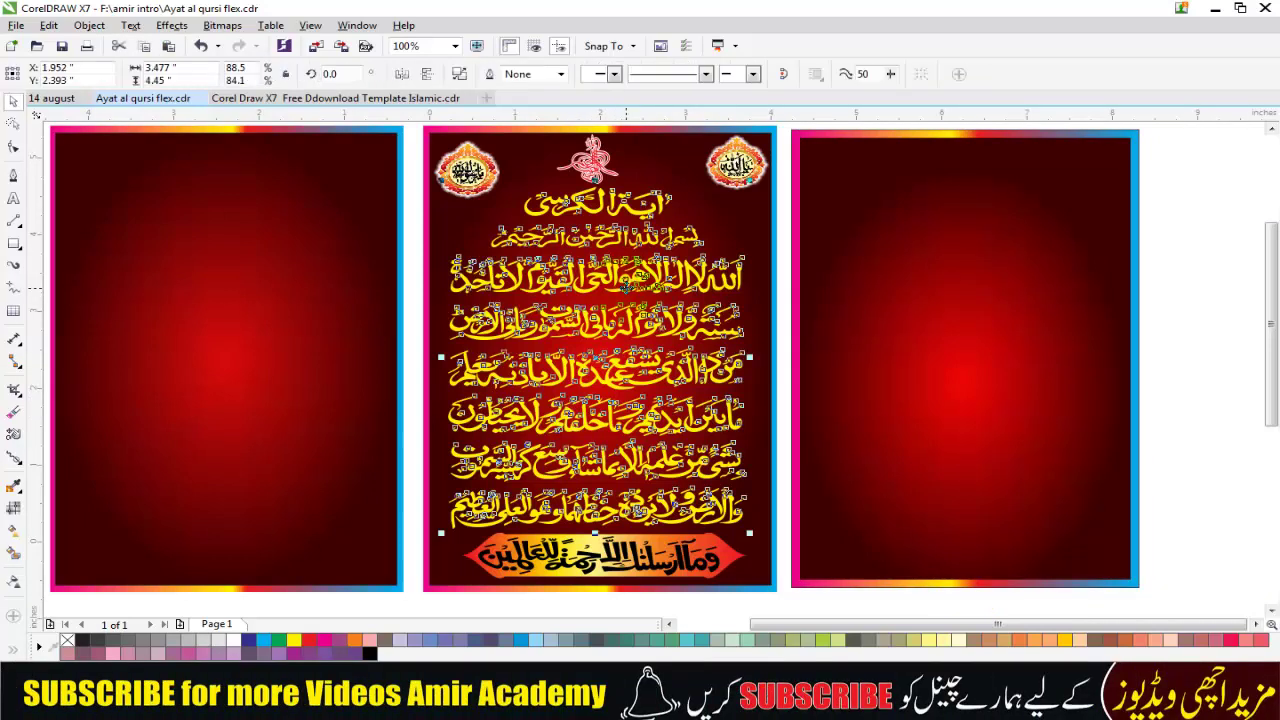
Copy the yellow Ayat al Kursi calligraphy from the middle poster onto the right panel at the same relative position.
{"action": "left_click_drag", "start_coordinate": [860, 283], "coordinate": [1000, 288]}
{"action": "right_click", "coordinate": [1000, 288]}
{"action": "left_click", "coordinate": [1180, 174]}
{"action": "left_click", "coordinate": [1185, 252]}
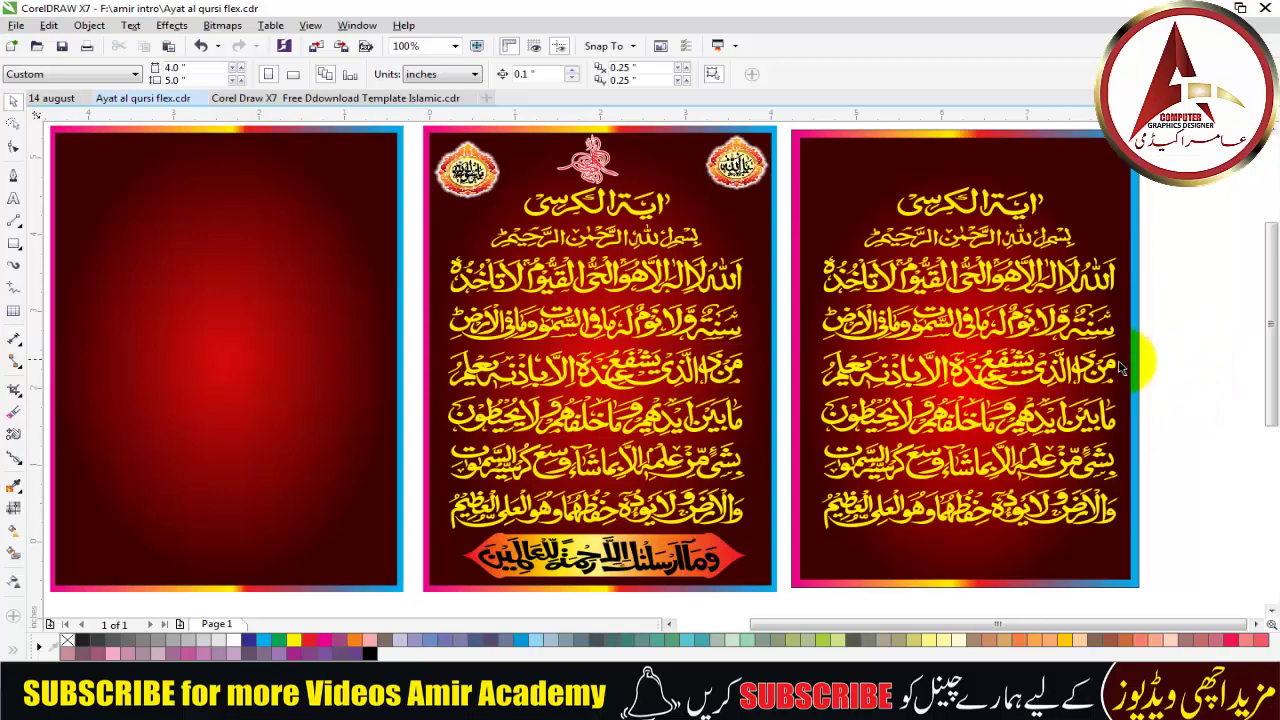
Copy the gradient banner shape to the foot of the right panel and nudge the yellow calligraphy up 0.1 inch.
{"action": "left_click_drag", "start_coordinate": [728, 566], "coordinate": [1090, 553]}
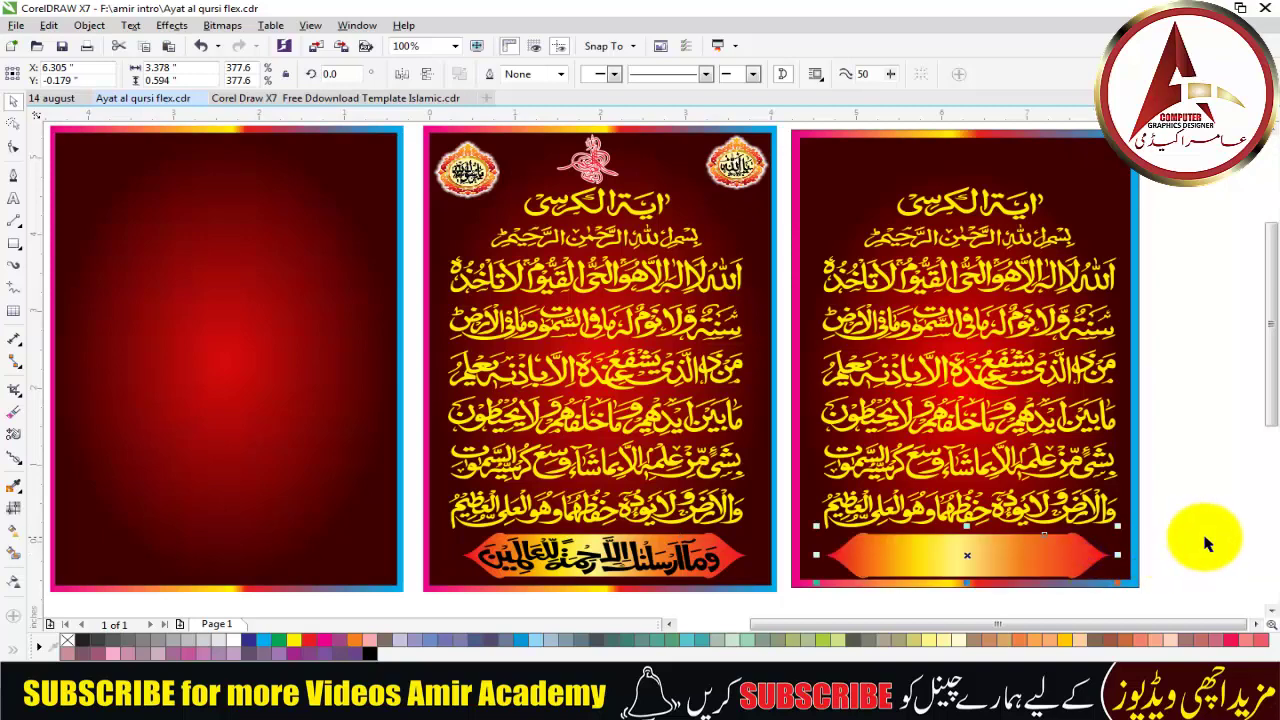
{"action": "left_click", "coordinate": [1013, 240]}
{"action": "key", "text": "Up"}
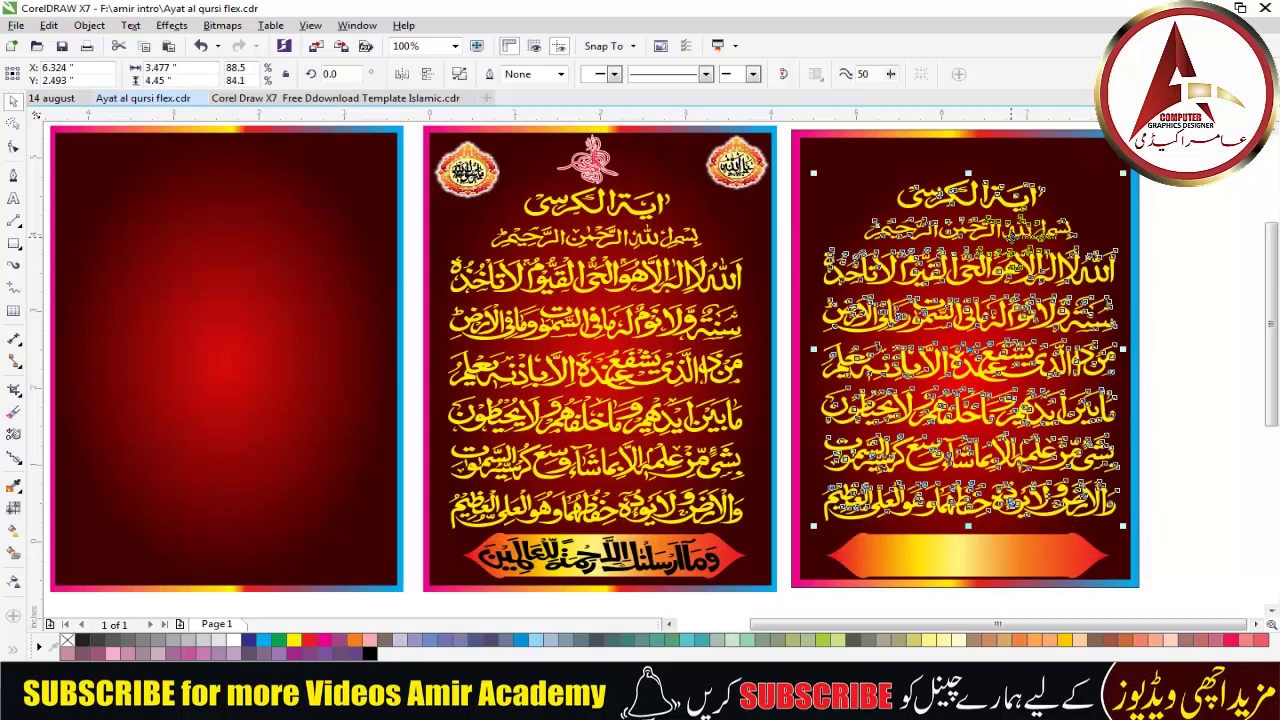
Raise the right panel's gradient banner slightly and place a copy of the middle poster's black banner calligraphy on it.
{"action": "left_click", "coordinate": [1013, 560]}
{"action": "left_click_drag", "start_coordinate": [688, 560], "coordinate": [1052, 545]}
{"action": "left_click", "coordinate": [1166, 571]}
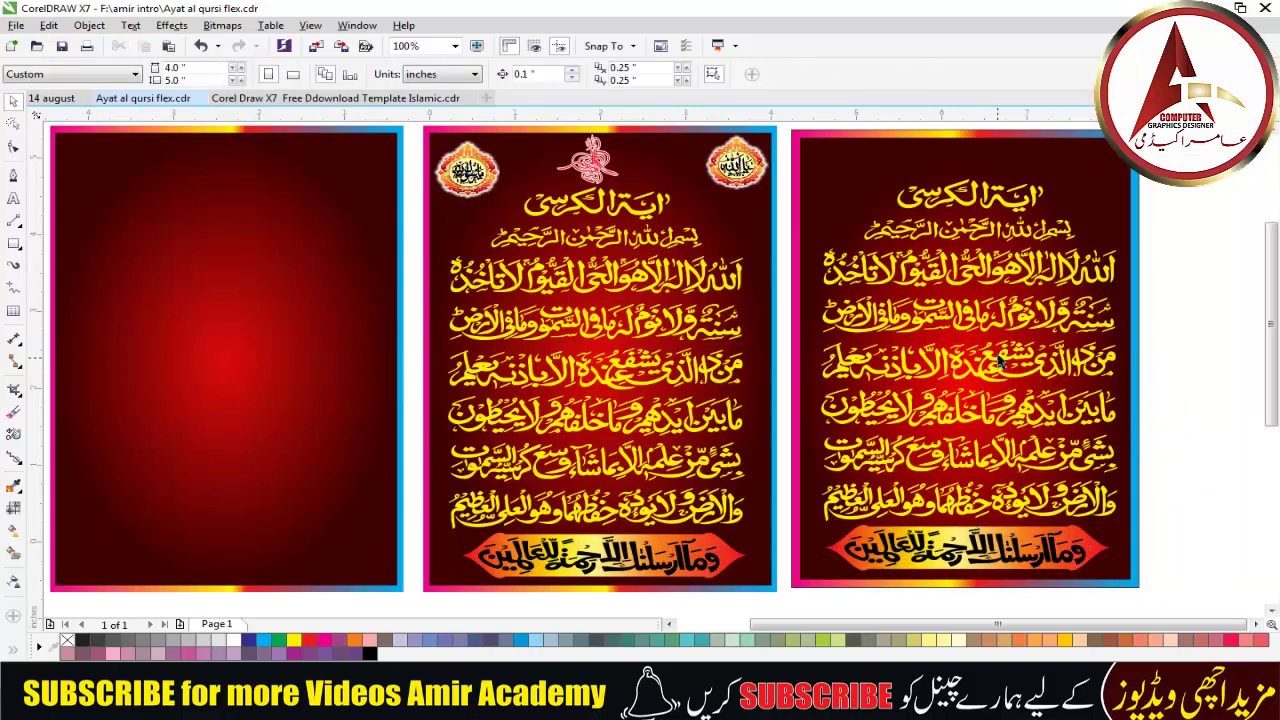
Draw a rectangle about 0.365 by 0.134 inches just above the small outline sketch of the banner shape.
{"action": "scroll", "coordinate": [900, 317], "scroll_direction": "down", "scroll_amount": 2}
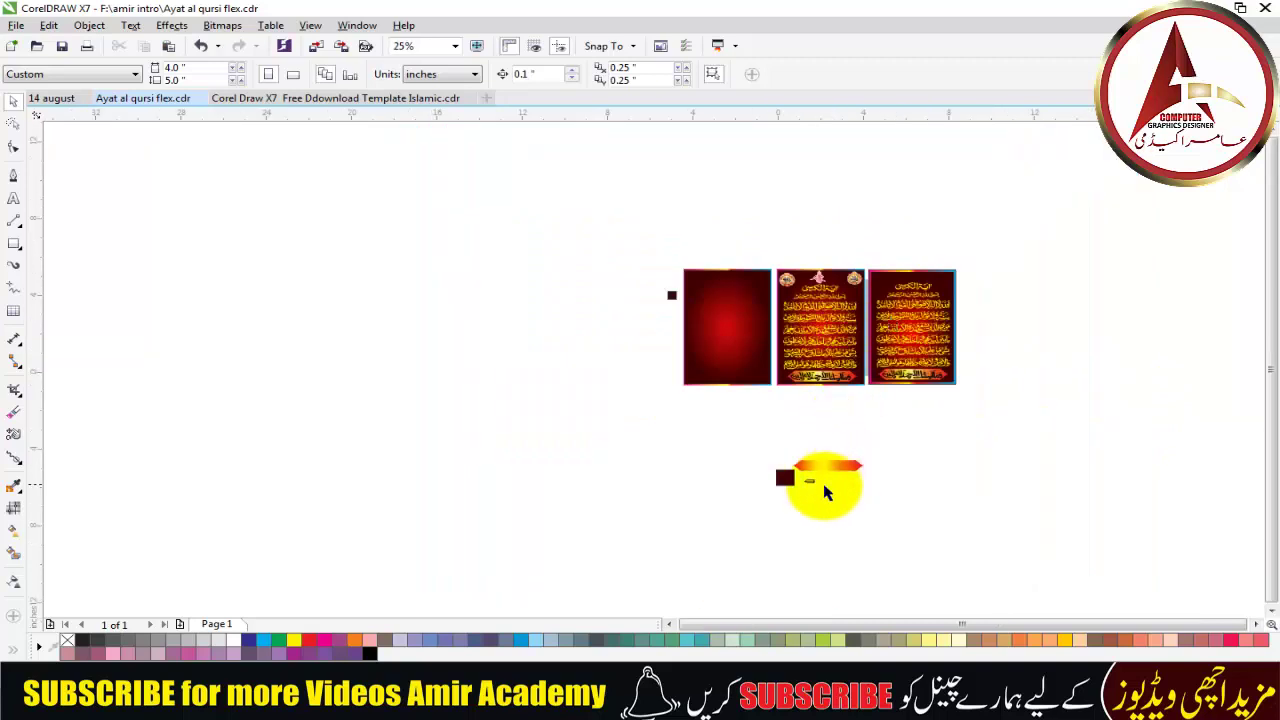
{"action": "scroll", "coordinate": [821, 488], "scroll_direction": "up", "scroll_amount": 1}
{"action": "scroll", "coordinate": [821, 493], "scroll_direction": "up", "scroll_amount": 1}
{"action": "key", "text": "z"}
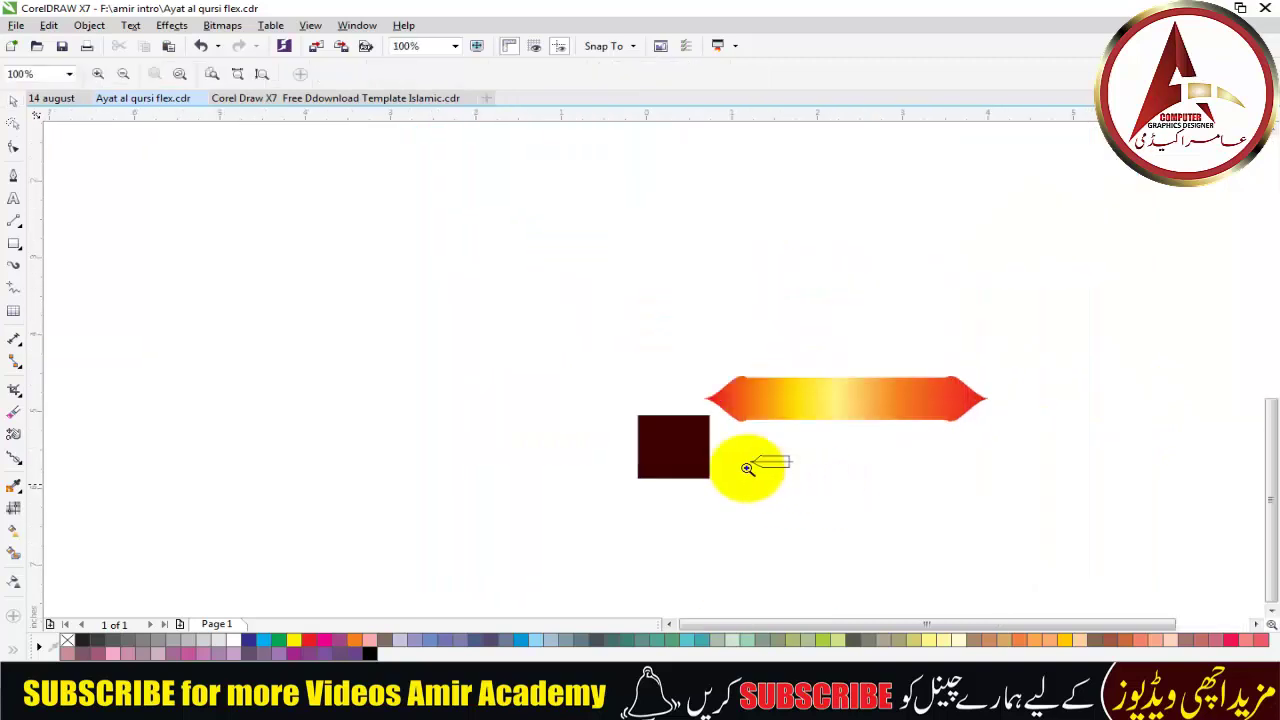
{"action": "left_click_drag", "start_coordinate": [571, 343], "coordinate": [1050, 516]}
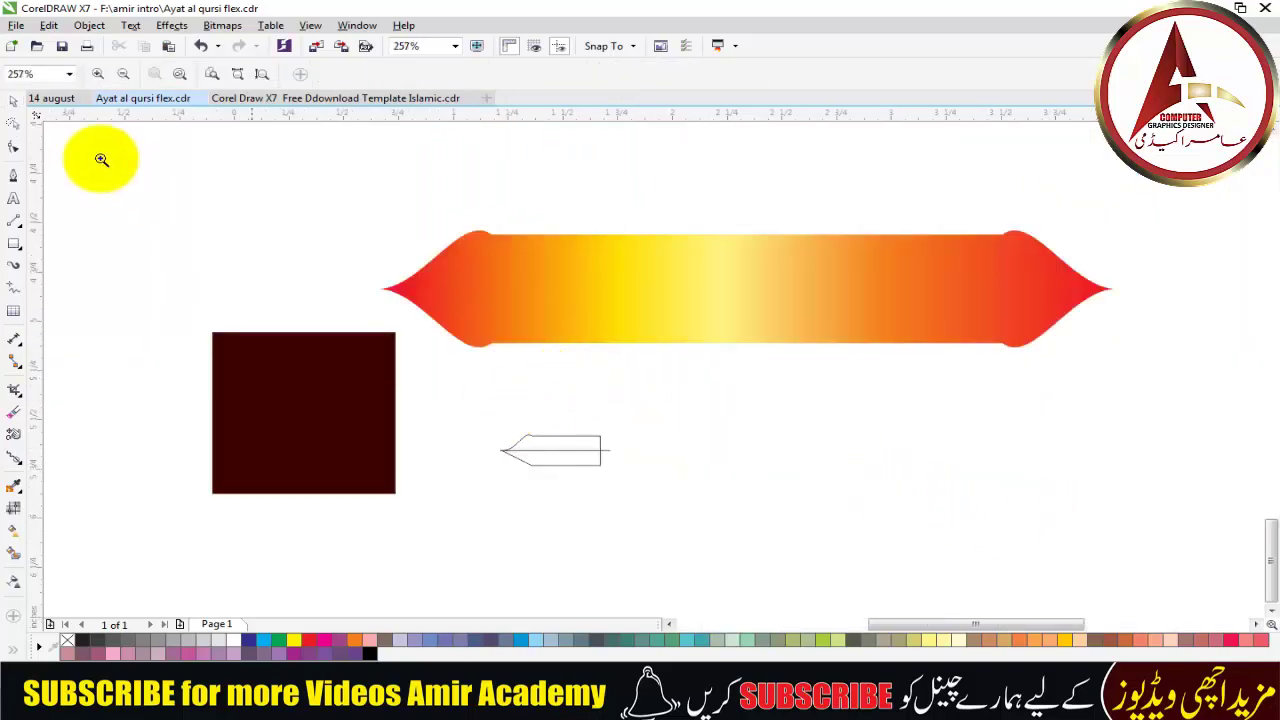
{"action": "left_click", "coordinate": [13, 101]}
{"action": "scroll", "coordinate": [518, 463], "scroll_direction": "up", "scroll_amount": 2}
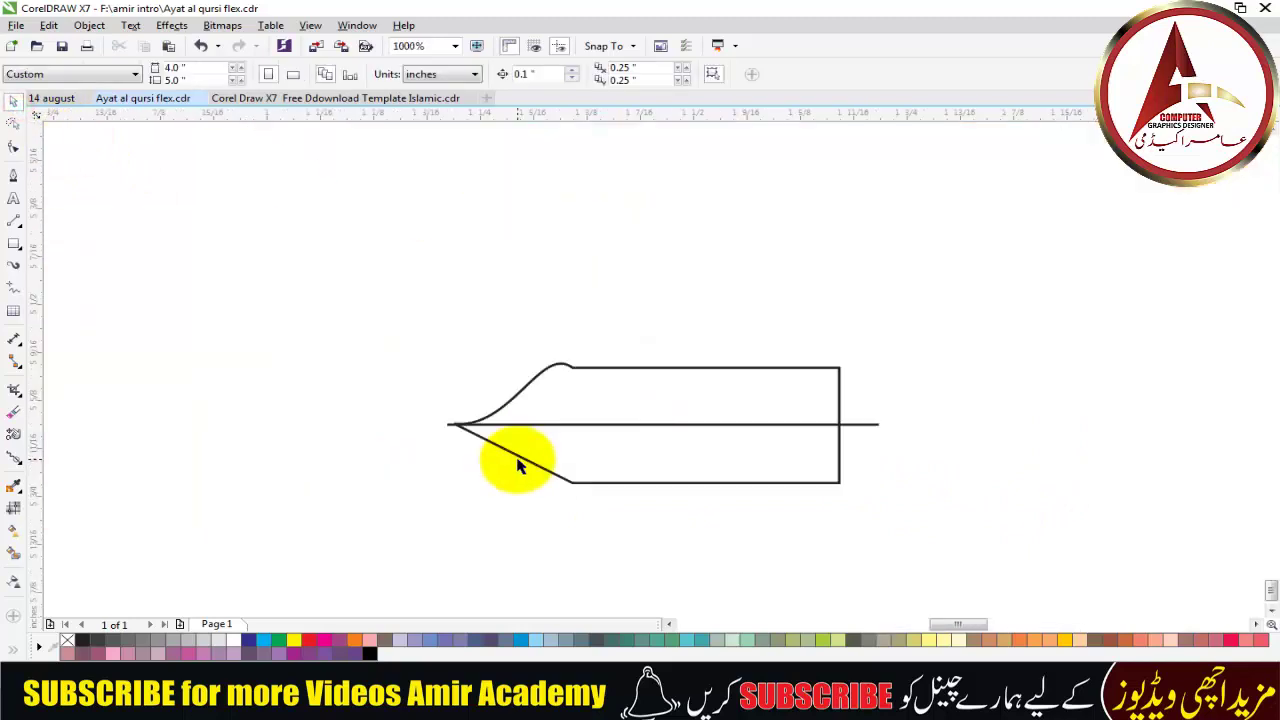
{"action": "left_click", "coordinate": [742, 370]}
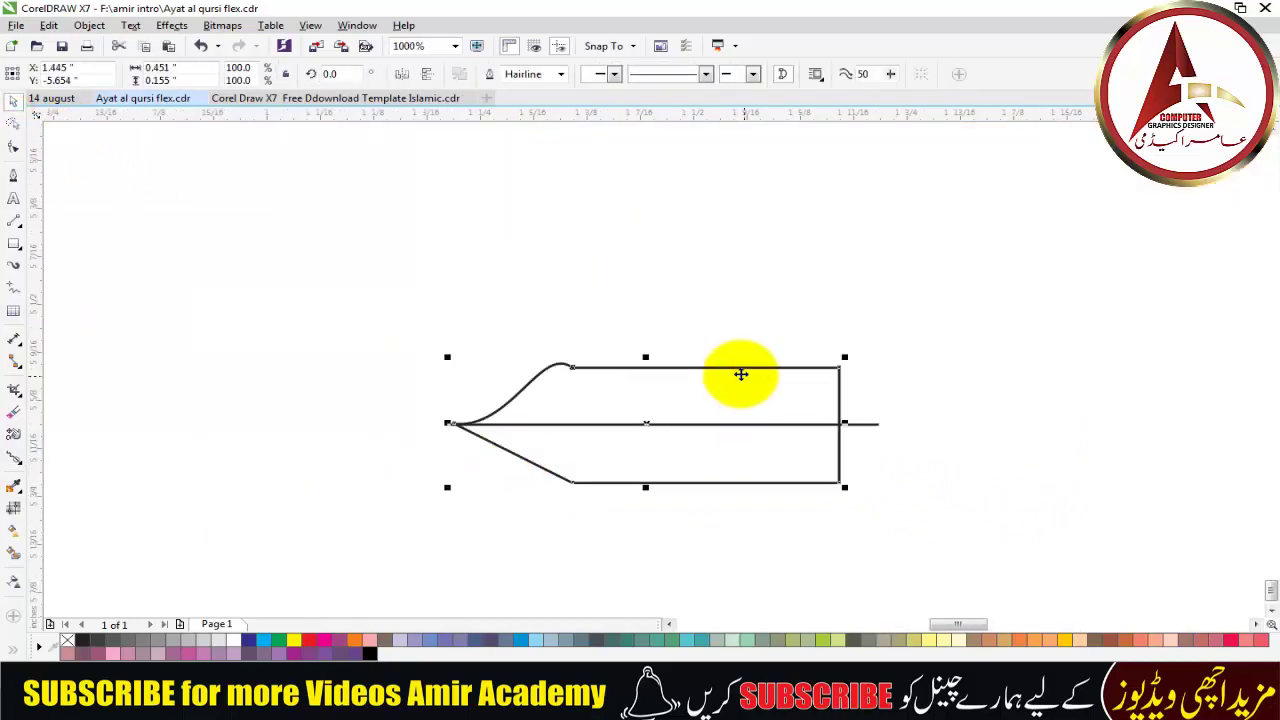
{"action": "left_click", "coordinate": [15, 245]}
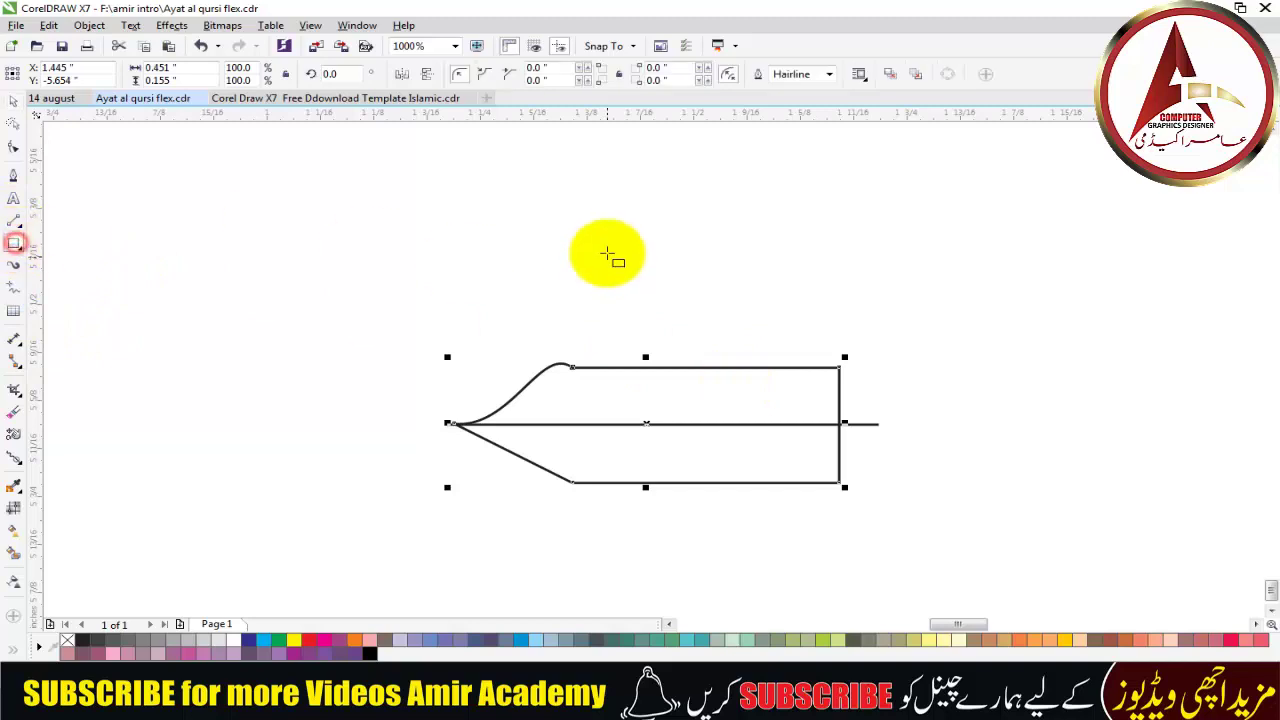
{"action": "left_click_drag", "start_coordinate": [459, 216], "coordinate": [771, 320]}
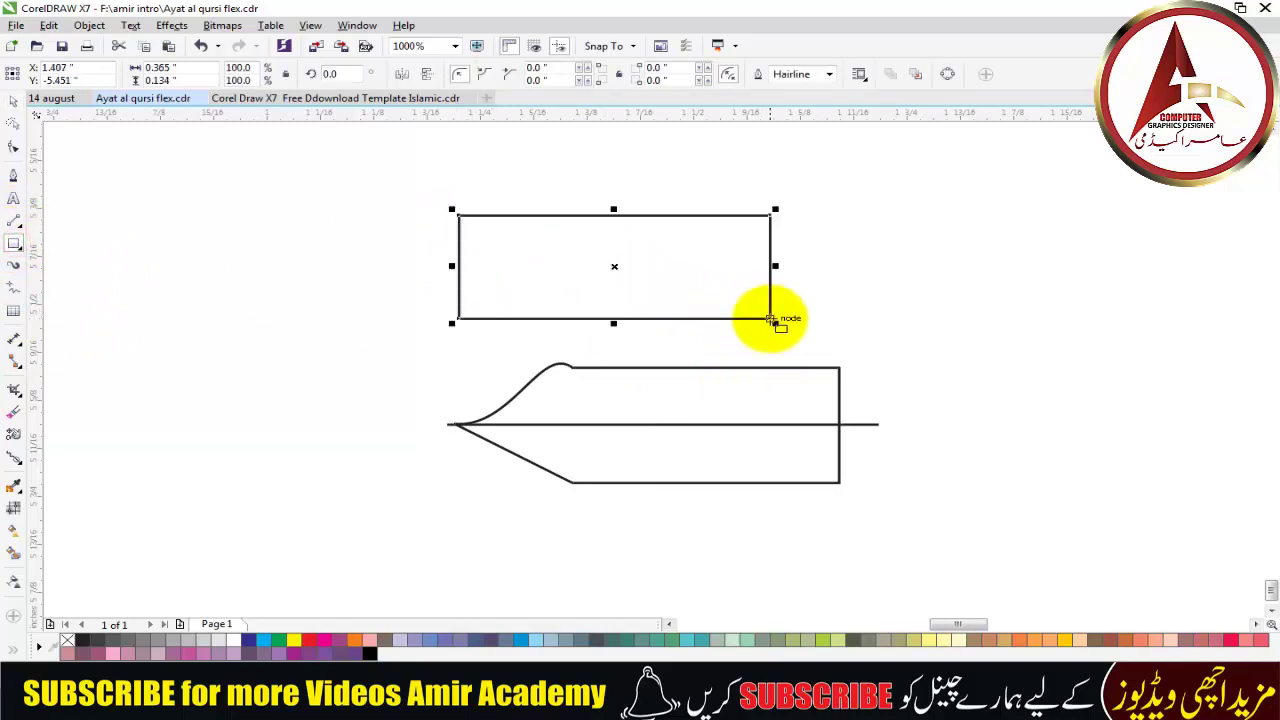
Convert the new rectangle to curves and pull a new node from the middle of its left edge outward into a point.
{"action": "left_click", "coordinate": [14, 148]}
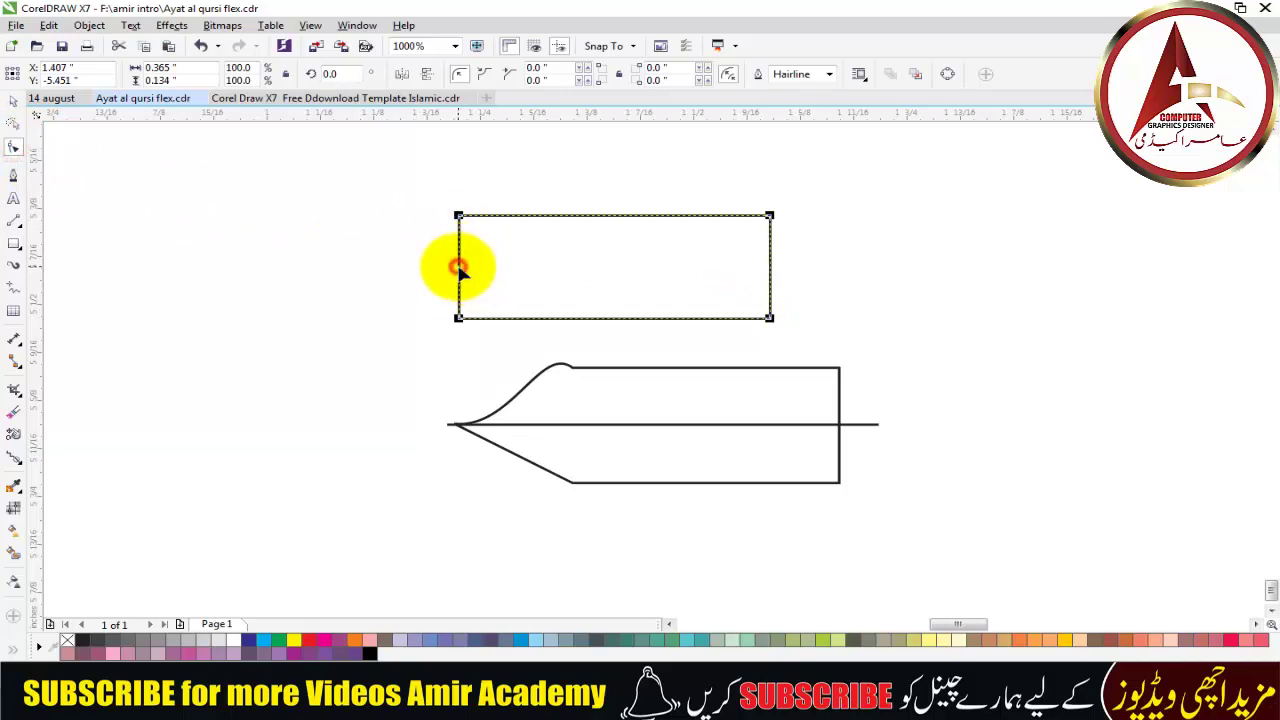
{"action": "right_click", "coordinate": [461, 273]}
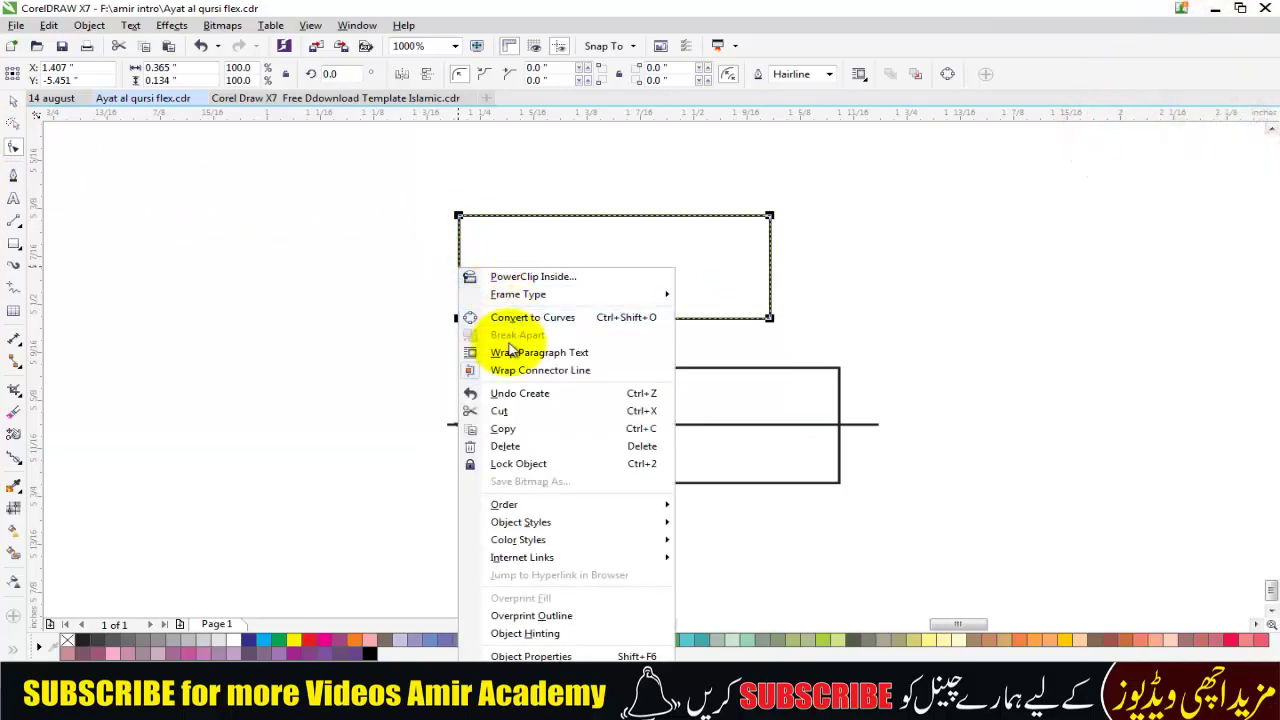
{"action": "left_click", "coordinate": [524, 318]}
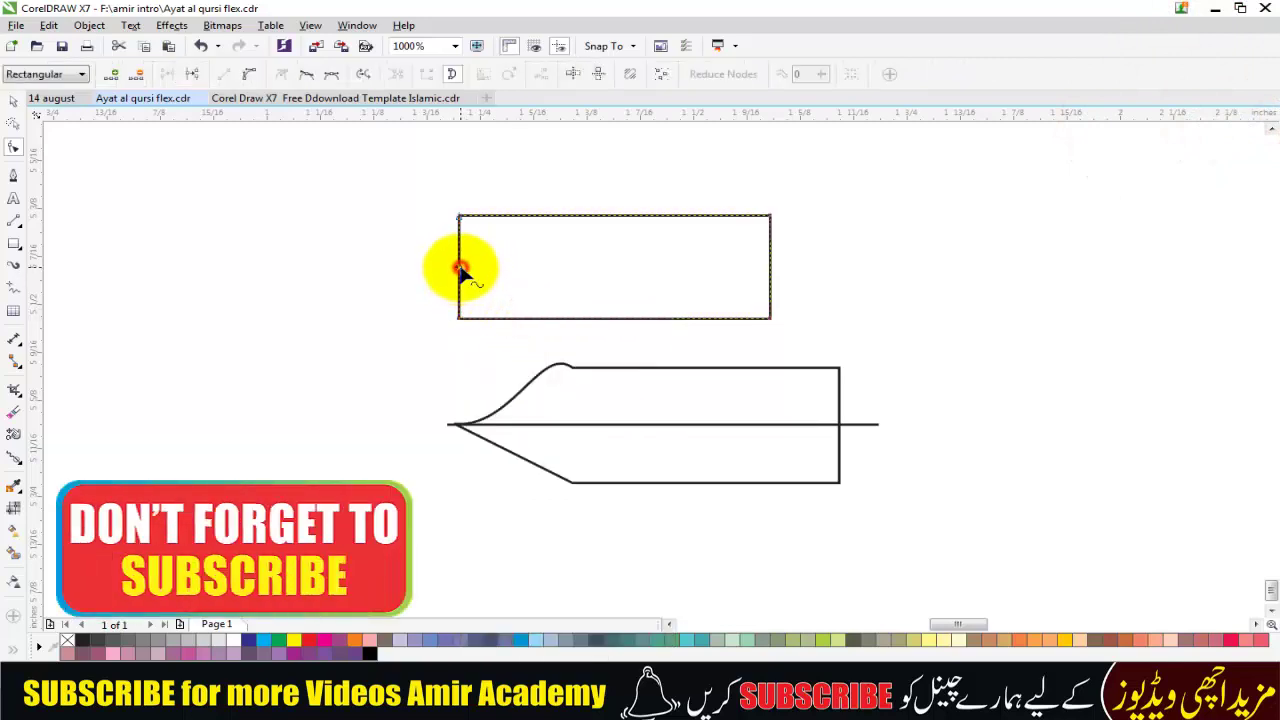
{"action": "left_click", "coordinate": [461, 270]}
{"action": "left_click_drag", "start_coordinate": [427, 272], "coordinate": [348, 268]}
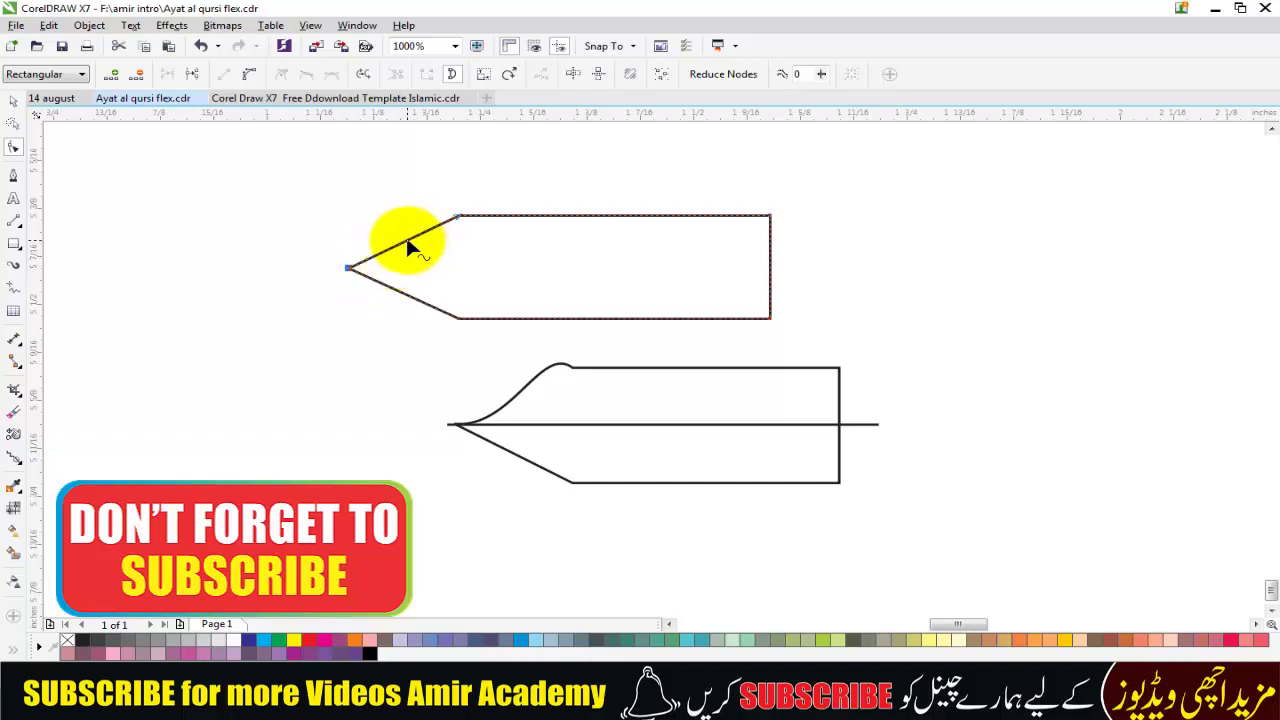
Convert the shape's upper slanted edge to a curve and bend it into an S-shape bulging near the upper corner.
{"action": "left_click", "coordinate": [406, 237]}
{"action": "left_click", "coordinate": [245, 74]}
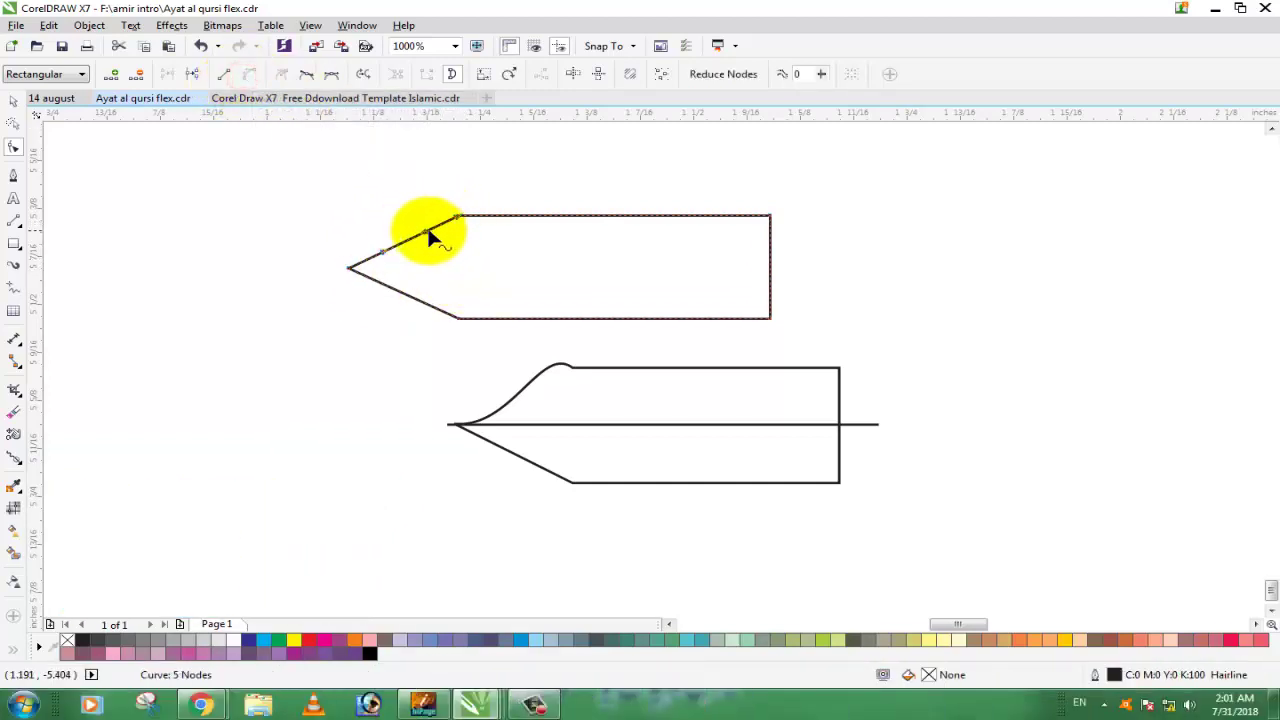
{"action": "mouse_move", "coordinate": [428, 234]}
{"action": "left_mouse_down"}
{"action": "mouse_move", "coordinate": [420, 215]}
{"action": "mouse_move", "coordinate": [438, 238]}
{"action": "left_mouse_up"}
{"action": "key", "text": "ctrl+z"}
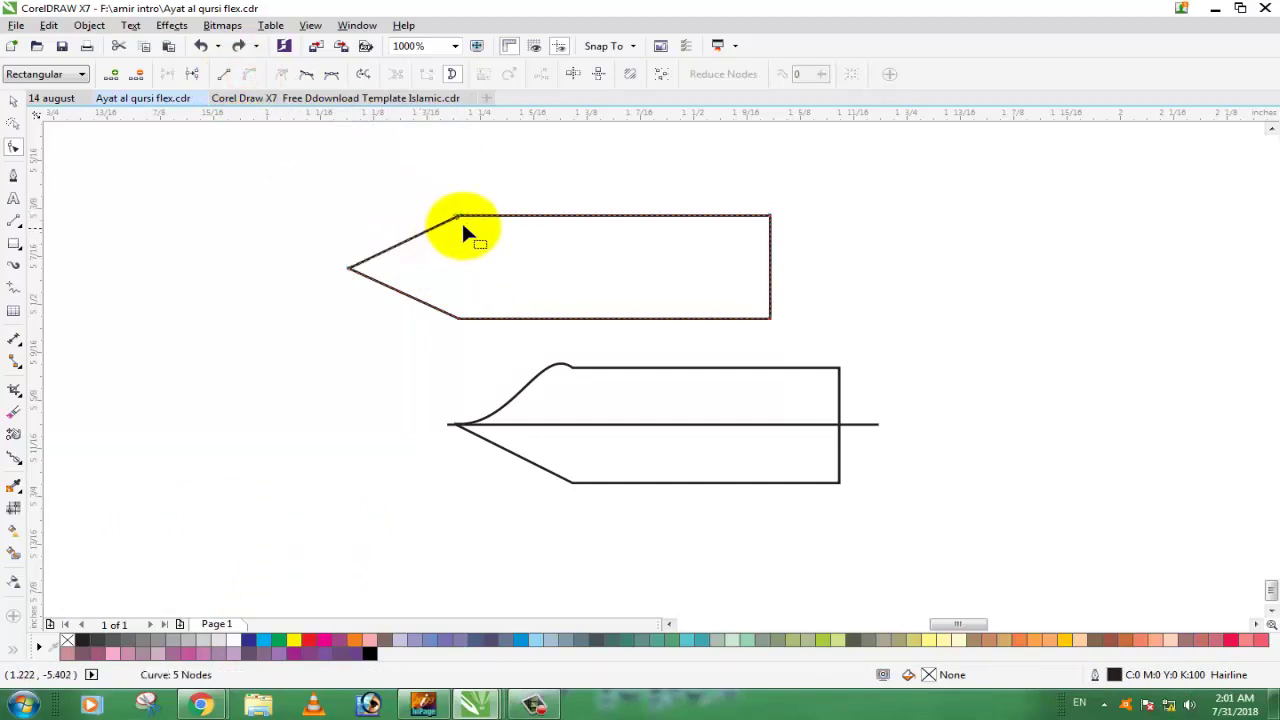
{"action": "left_click", "coordinate": [459, 216]}
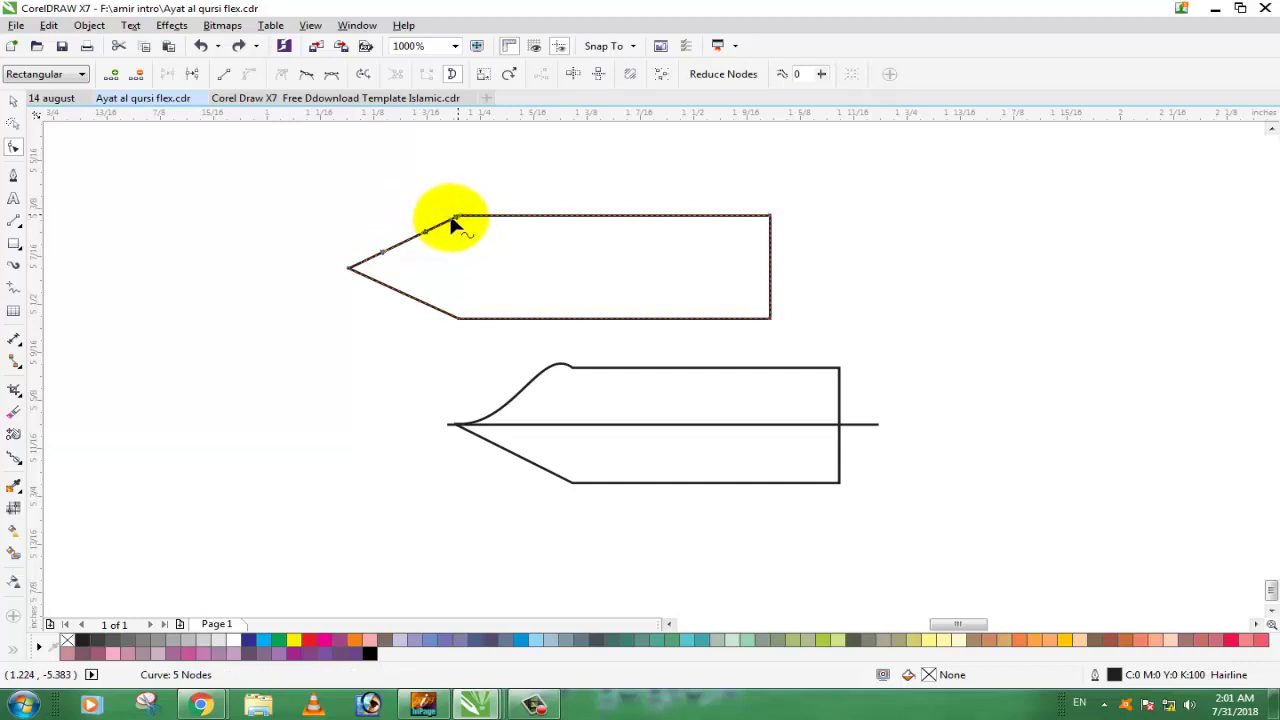
{"action": "left_click_drag", "start_coordinate": [428, 231], "coordinate": [422, 185]}
{"action": "left_click_drag", "start_coordinate": [384, 249], "coordinate": [388, 282]}
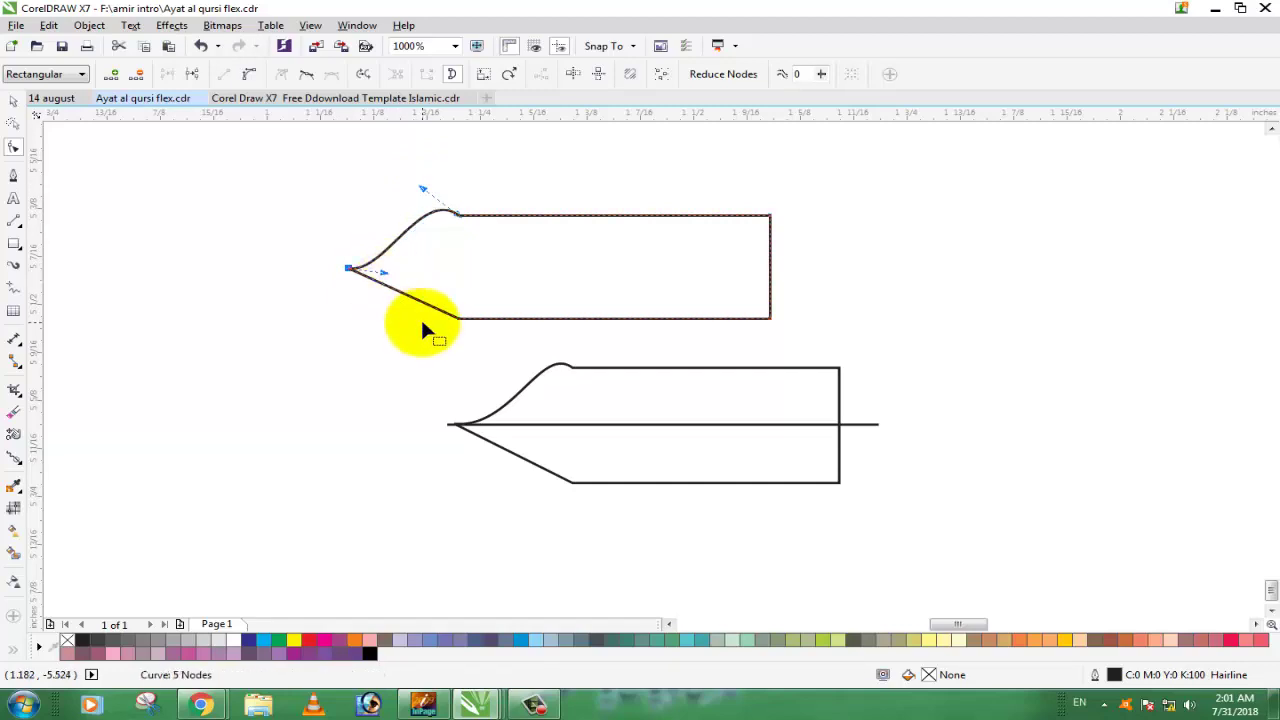
Move the horizontal line from the lower sketch onto the new pointed shape and stretch it to about 0.589 inches, past the shape's straight end.
{"action": "left_click", "coordinate": [13, 101]}
{"action": "left_click_drag", "start_coordinate": [706, 428], "coordinate": [584, 270]}
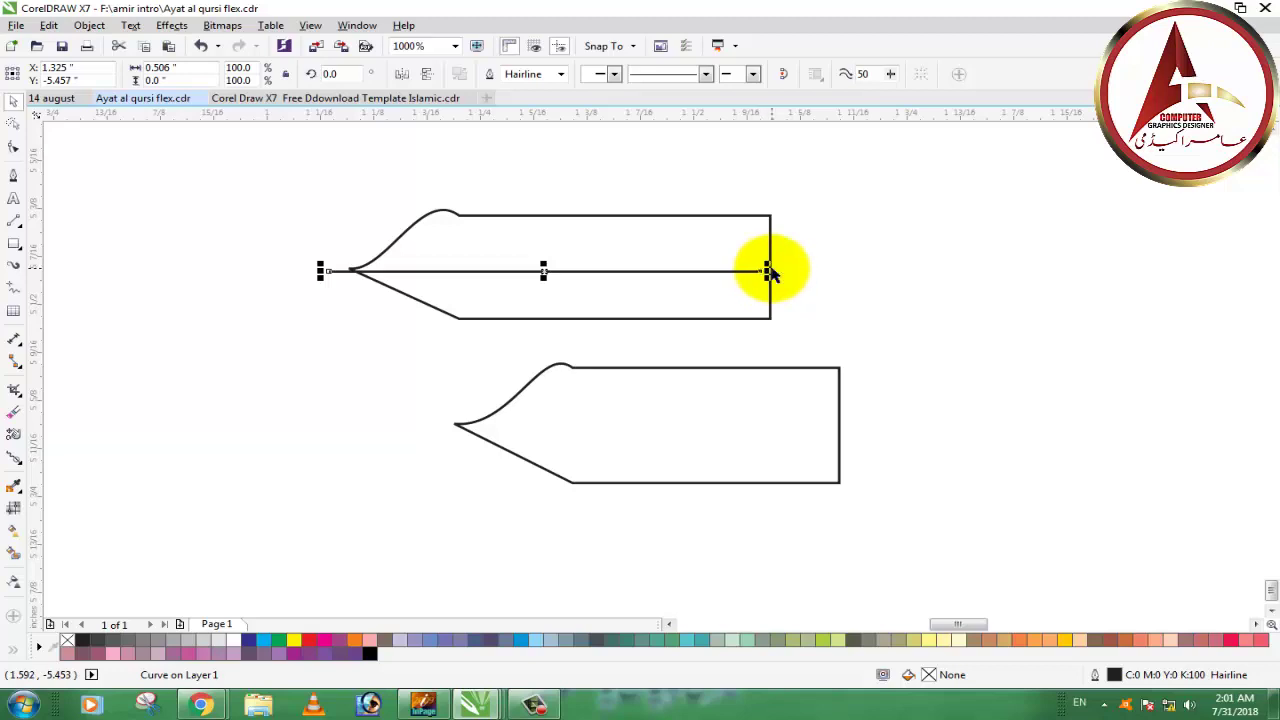
{"action": "left_click_drag", "start_coordinate": [767, 270], "coordinate": [837, 270]}
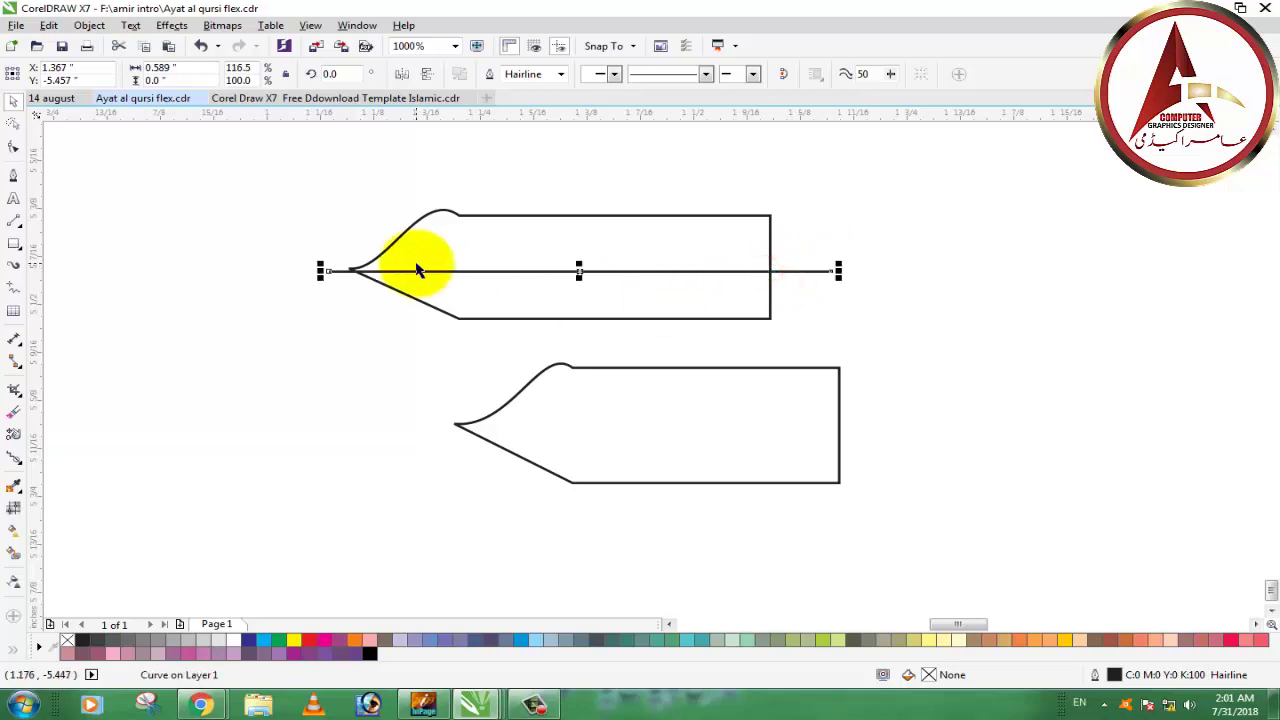
Nudge the horizontal line vertically so that it runs through the pointed tip of the new shape.
{"action": "scroll", "coordinate": [349, 277], "scroll_direction": "up", "scroll_amount": 3}
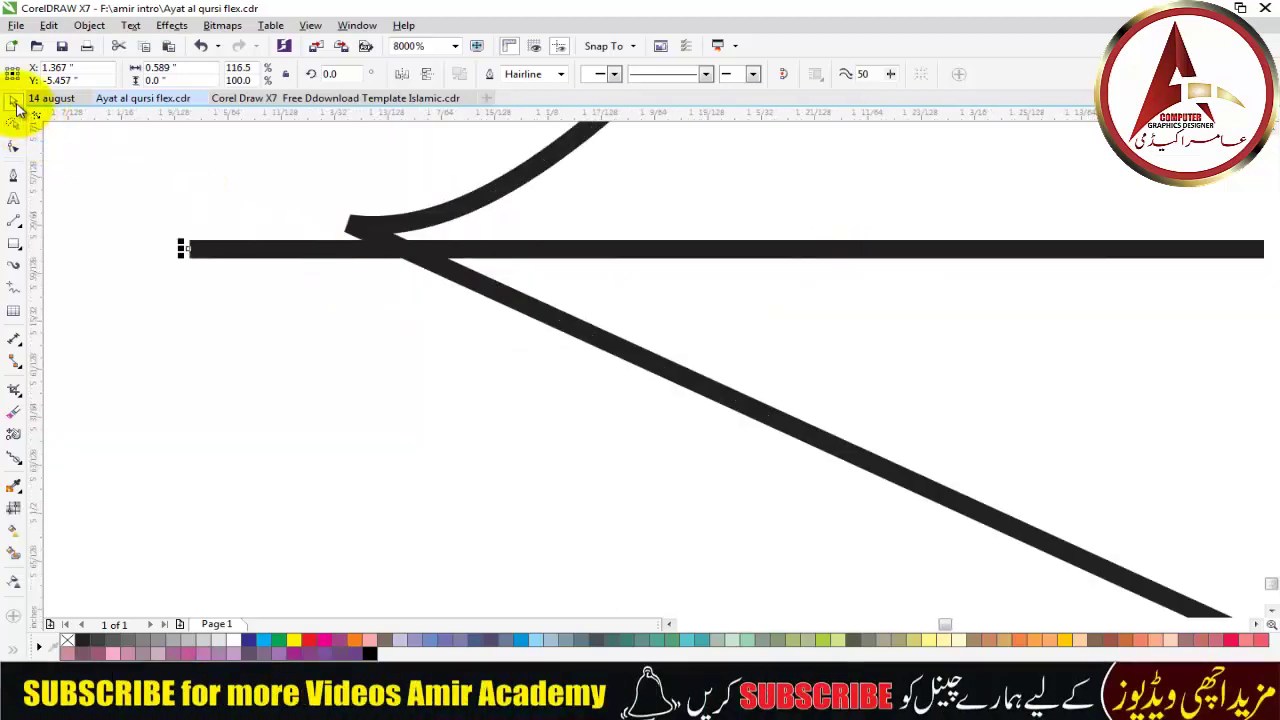
{"action": "scroll", "coordinate": [457, 200], "scroll_direction": "up", "scroll_amount": 2}
{"action": "scroll", "coordinate": [505, 352], "scroll_direction": "down", "scroll_amount": 1}
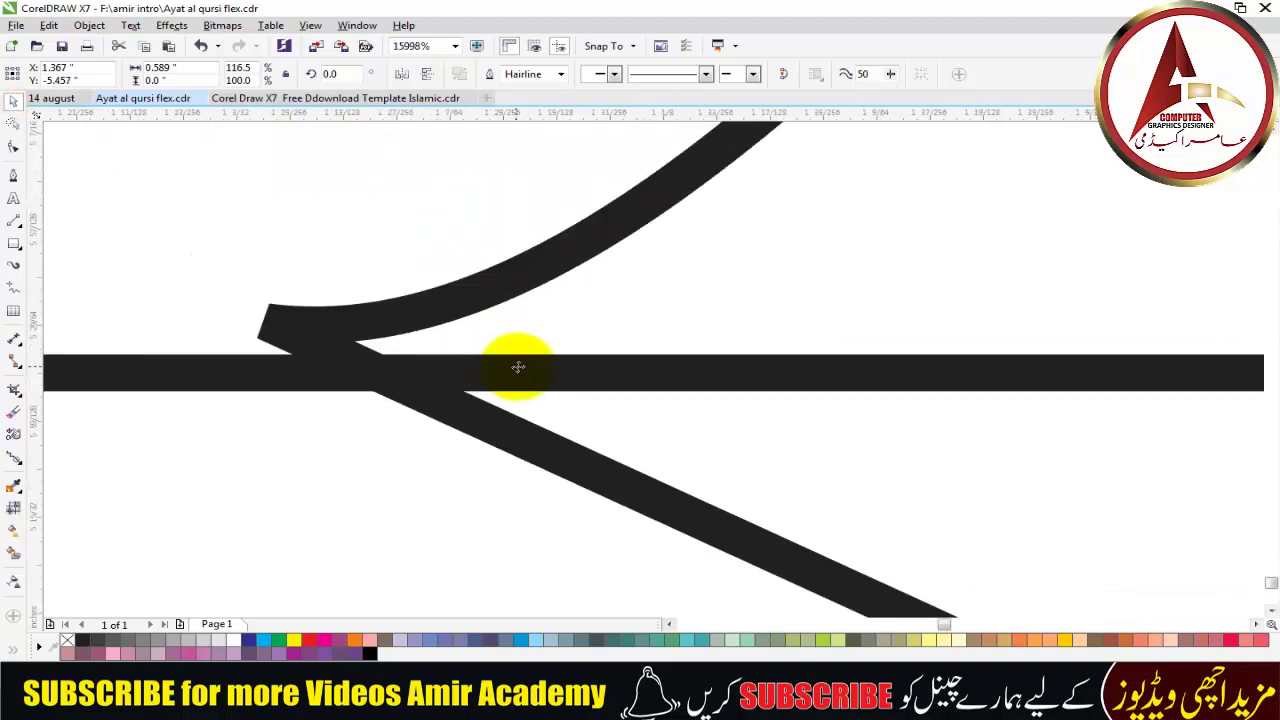
{"action": "left_click_drag", "start_coordinate": [521, 372], "coordinate": [524, 337]}
{"action": "scroll", "coordinate": [524, 337], "scroll_direction": "down", "scroll_amount": 3}
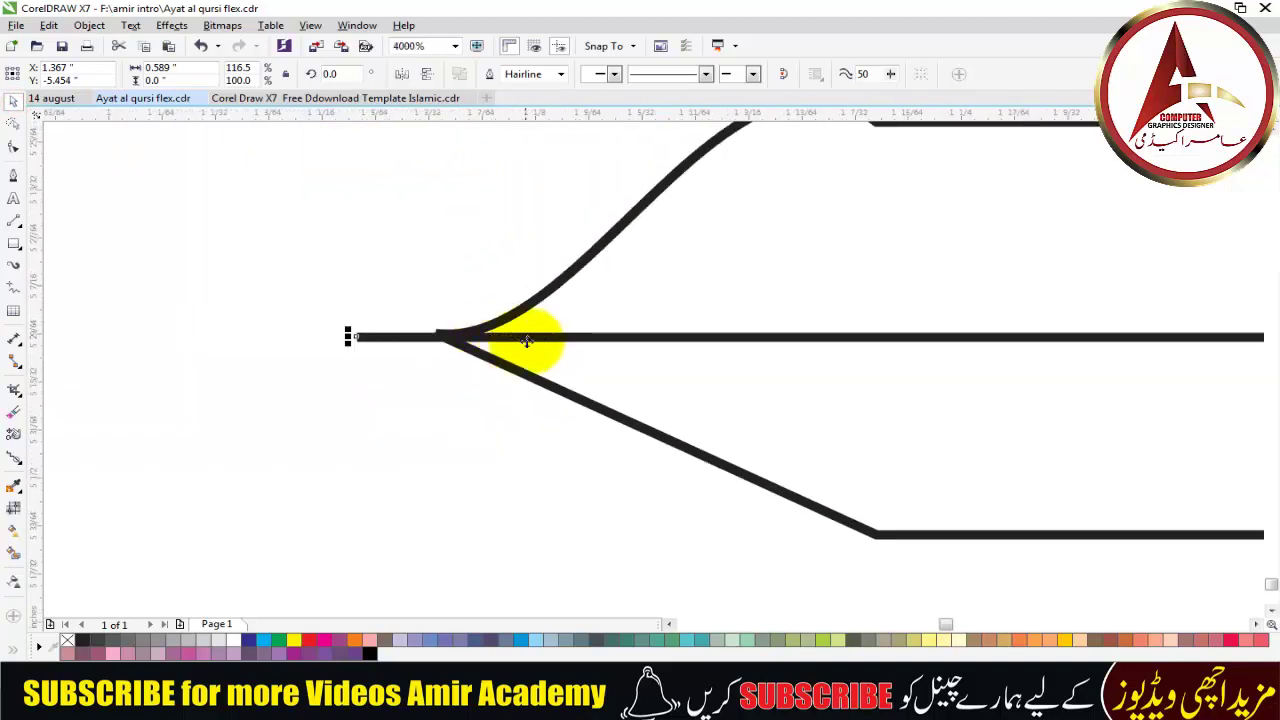
{"action": "scroll", "coordinate": [526, 341], "scroll_direction": "up", "scroll_amount": 2}
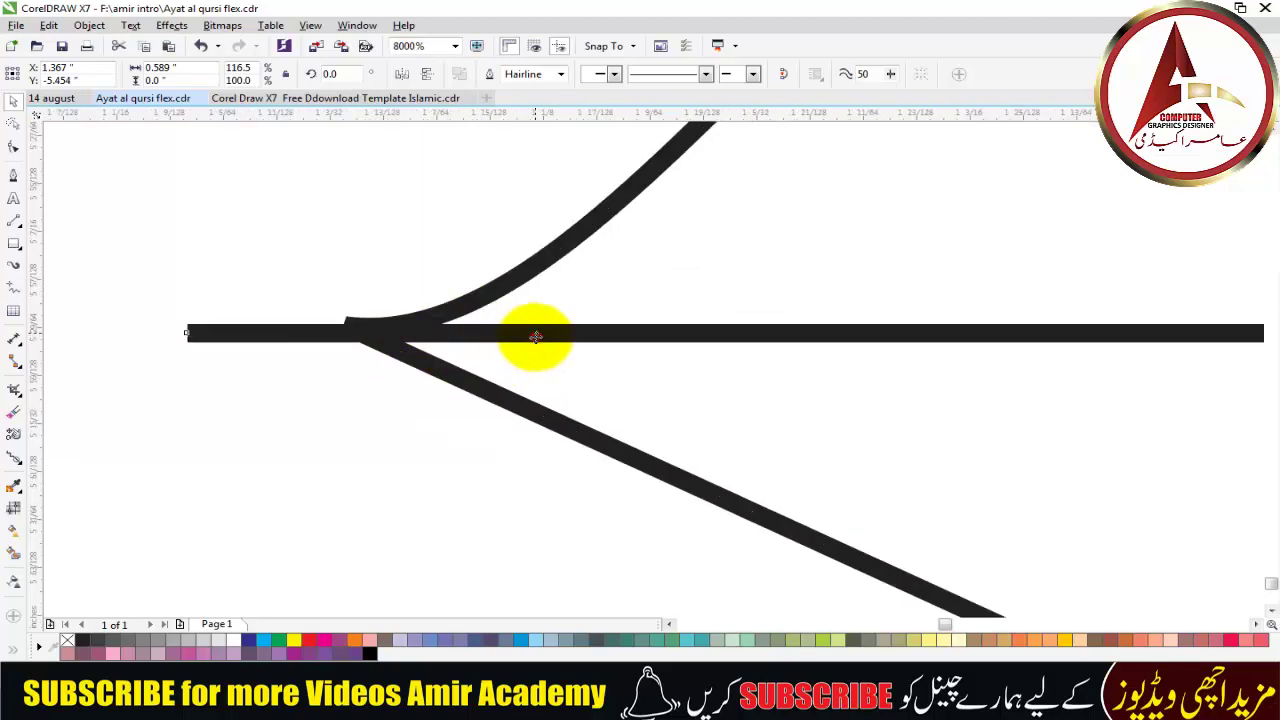
{"action": "left_click_drag", "start_coordinate": [531, 337], "coordinate": [533, 344]}
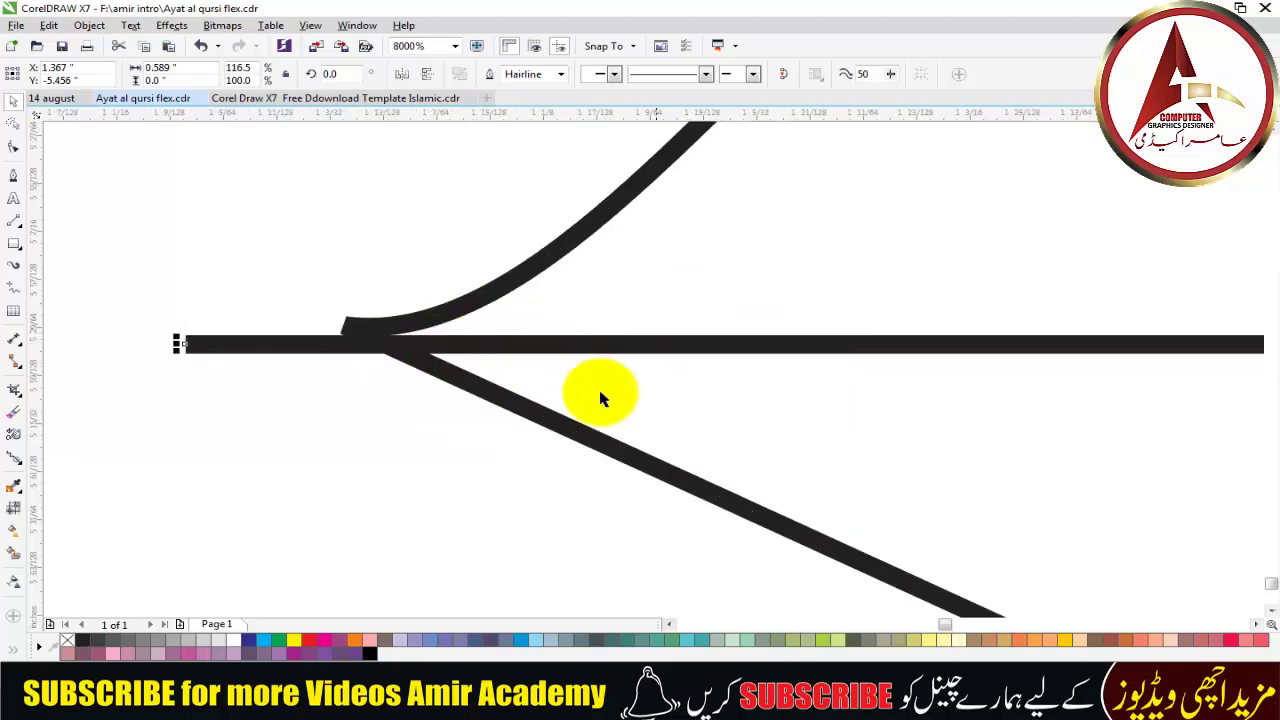
{"action": "scroll", "coordinate": [600, 371], "scroll_direction": "down", "scroll_amount": 2}
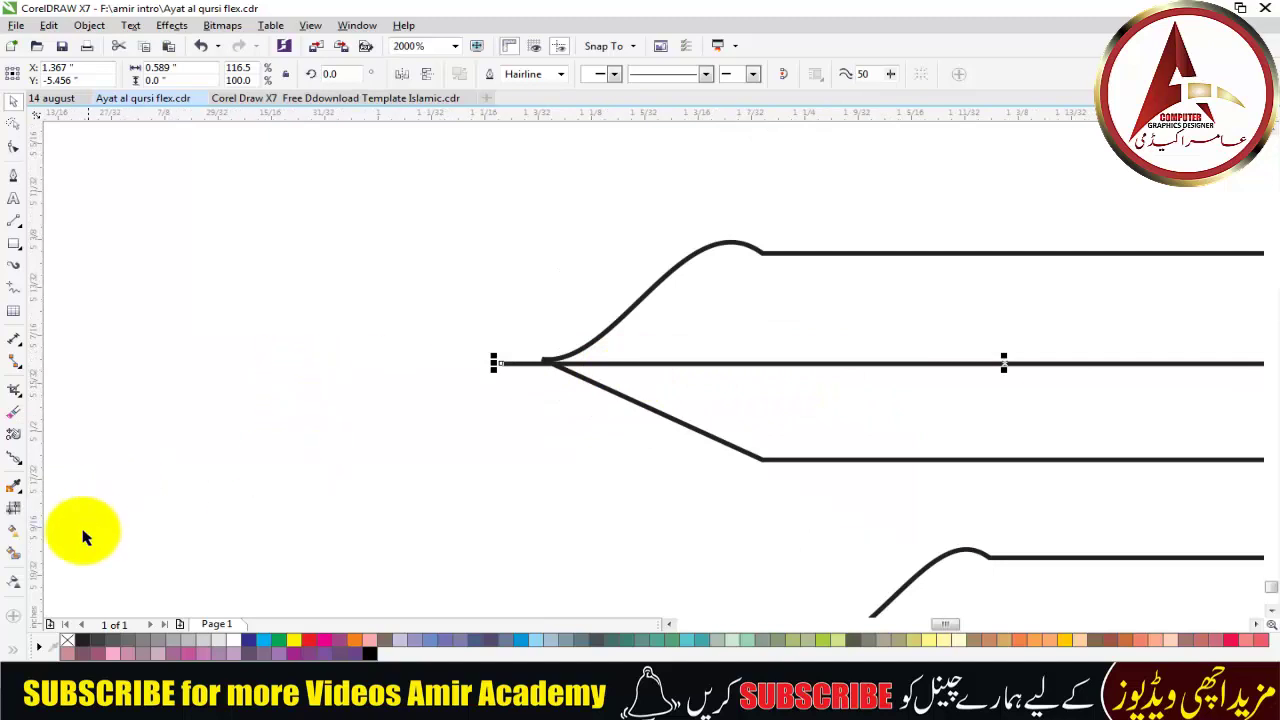
Smart Fill the upper half of the pointed shape, above the dividing line, as a separate slate-blue piece without an outline.
{"action": "left_click", "coordinate": [14, 555]}
{"action": "left_click", "coordinate": [949, 318]}
{"action": "scroll", "coordinate": [317, 335], "scroll_direction": "down", "scroll_amount": 2}
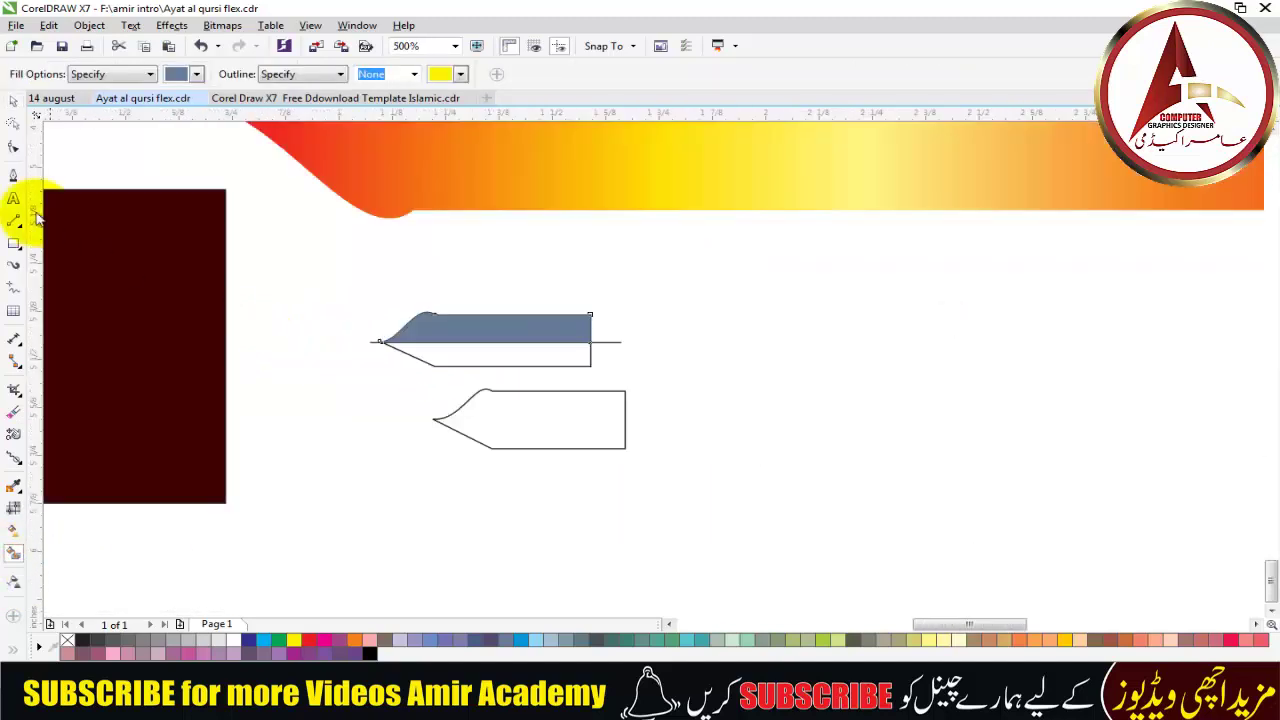
{"action": "left_click", "coordinate": [13, 100]}
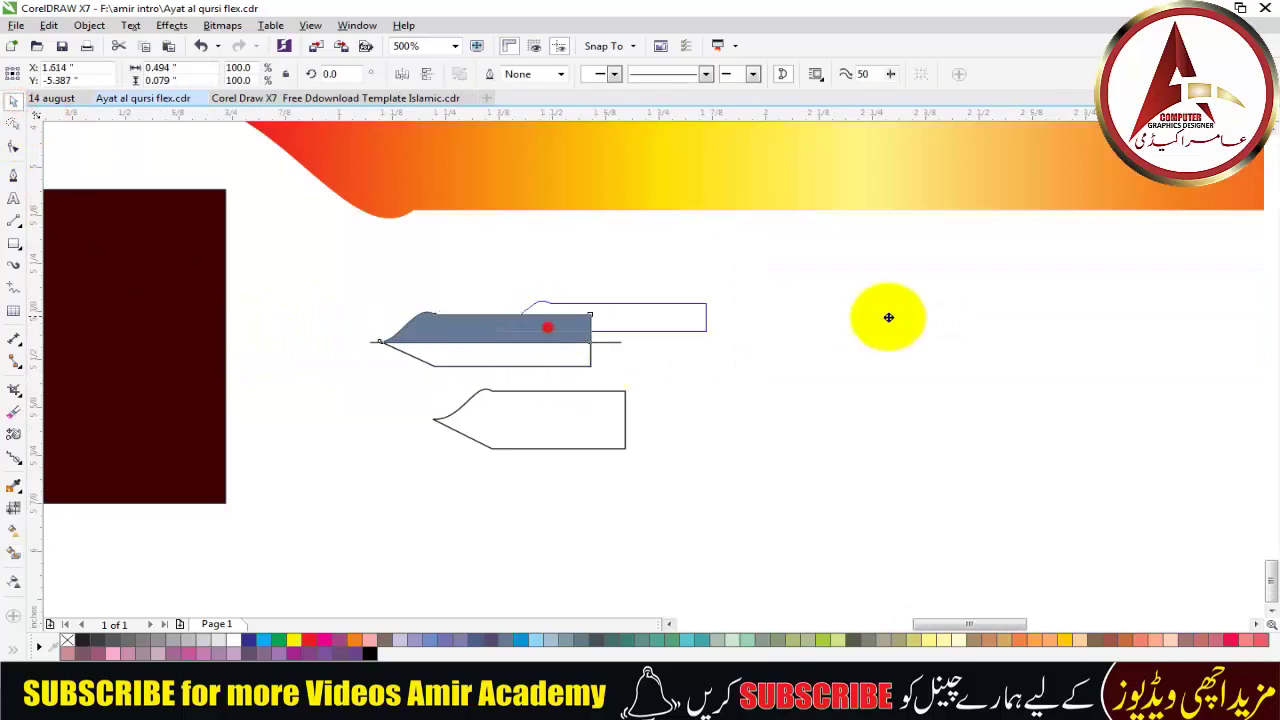